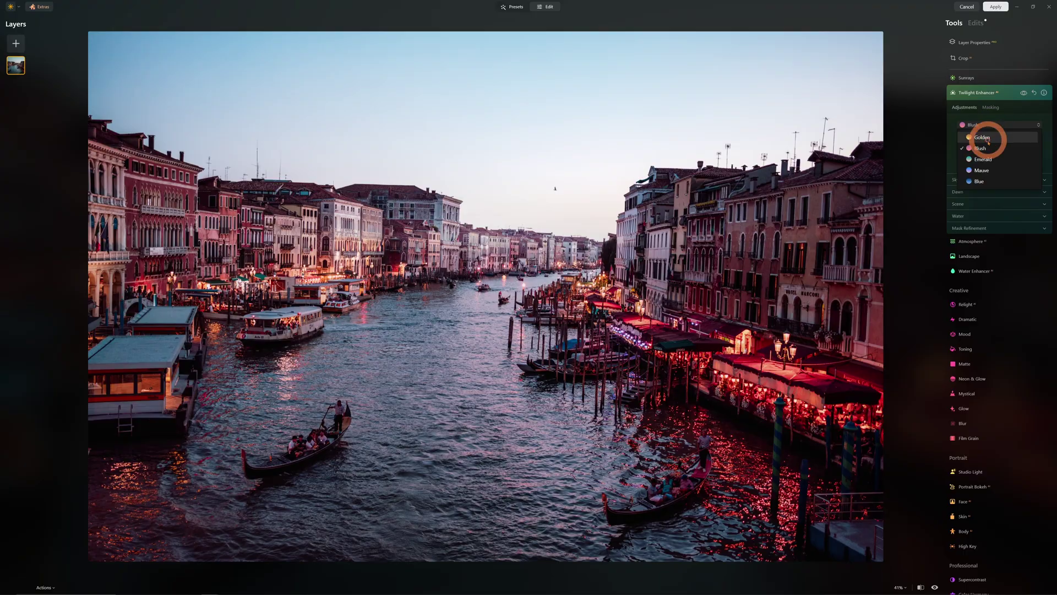
Step: Set the Twilight Enhancer Amount to 21
{"action": "left_click_drag", "start_coordinate": [987, 144], "coordinate": [976, 144]}
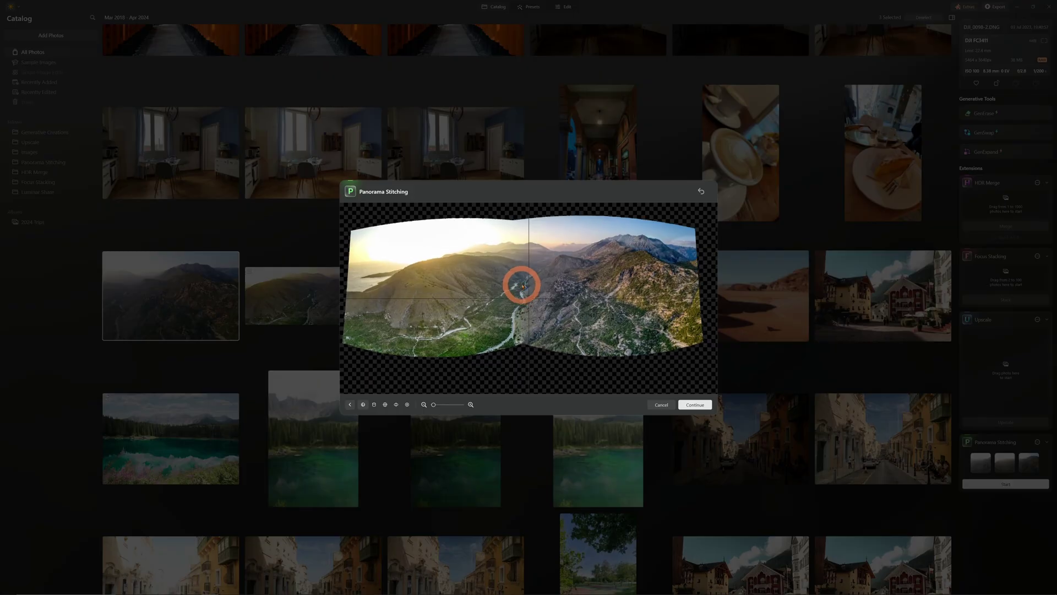
{"action": "left_click_drag", "start_coordinate": [524, 283], "coordinate": [497, 293]}
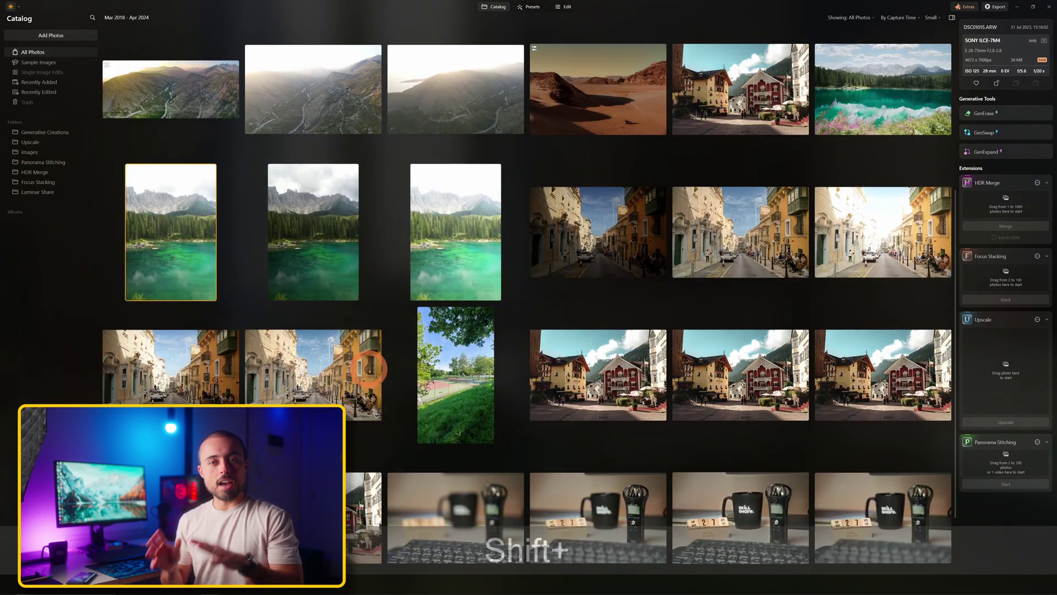
Step: Select a range of eight catalog photos and create a new album from them
{"action": "left_click", "coordinate": [378, 369], "text": "shift"}
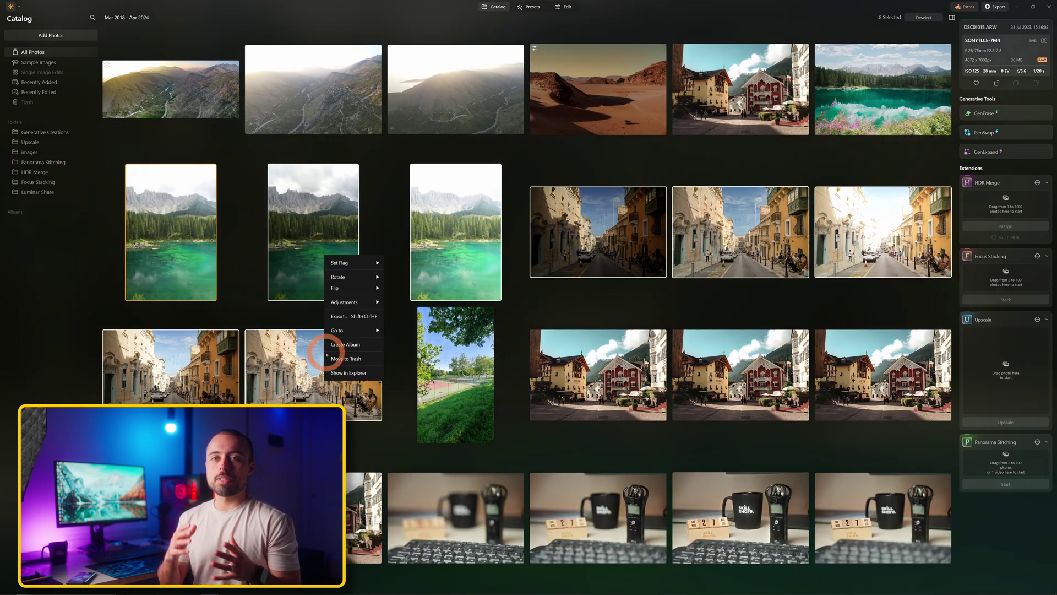
{"action": "left_click", "coordinate": [347, 344]}
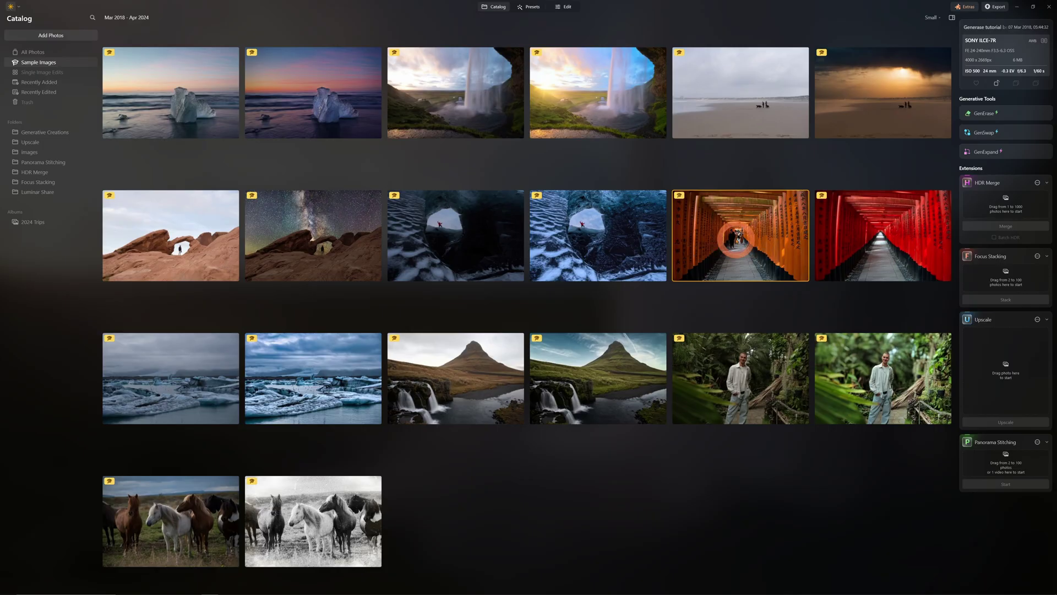
Step: Erase the brushed distractions from the torii tunnel photo with GenErase, then view it and the next photo
{"action": "double_click", "coordinate": [735, 239]}
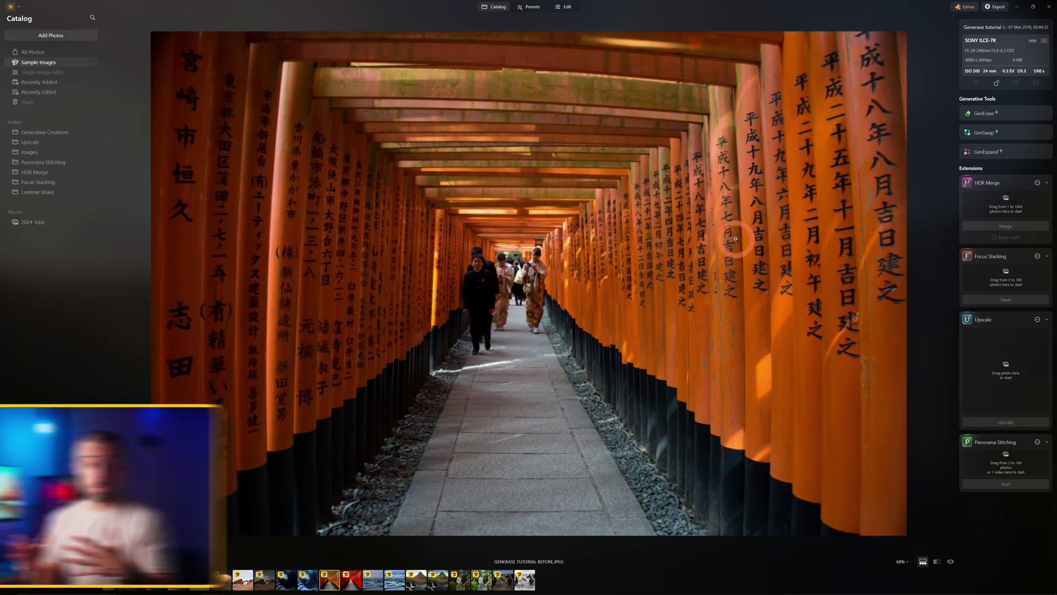
{"action": "left_click", "coordinate": [1007, 113]}
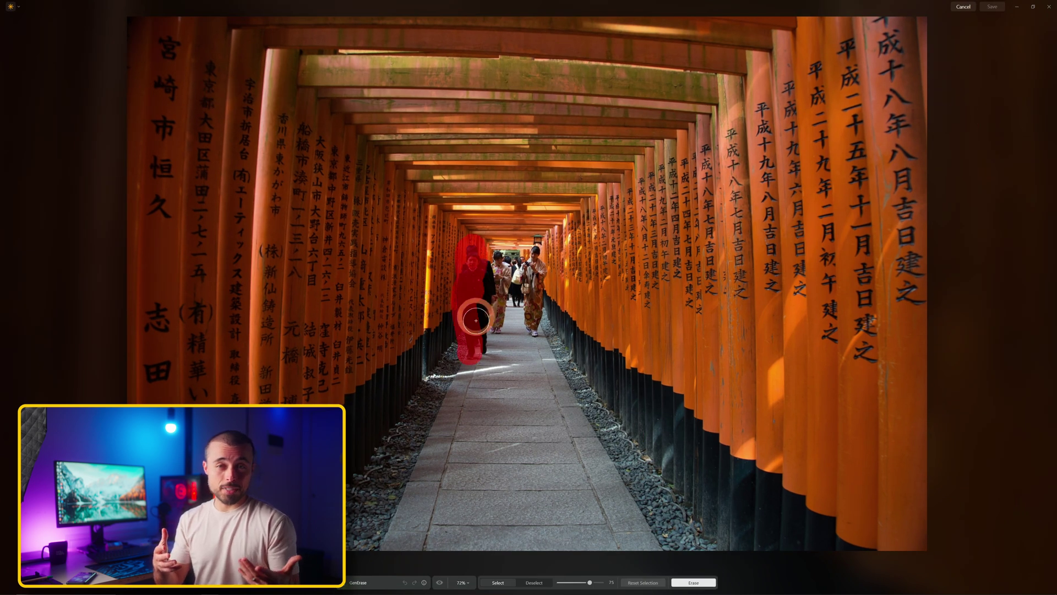
{"action": "left_click", "coordinate": [693, 582]}
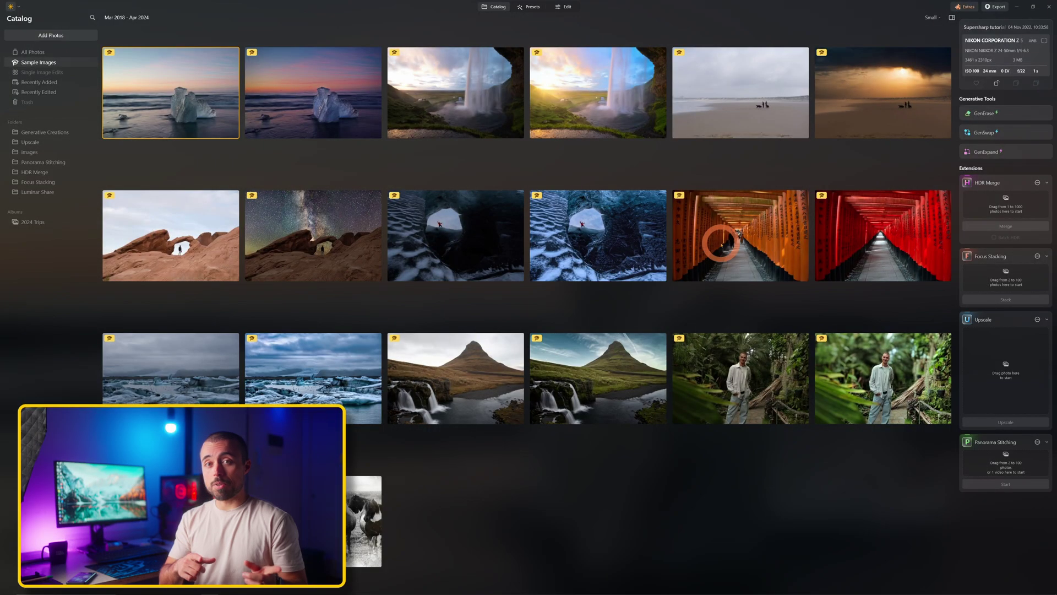
{"action": "double_click", "coordinate": [720, 242]}
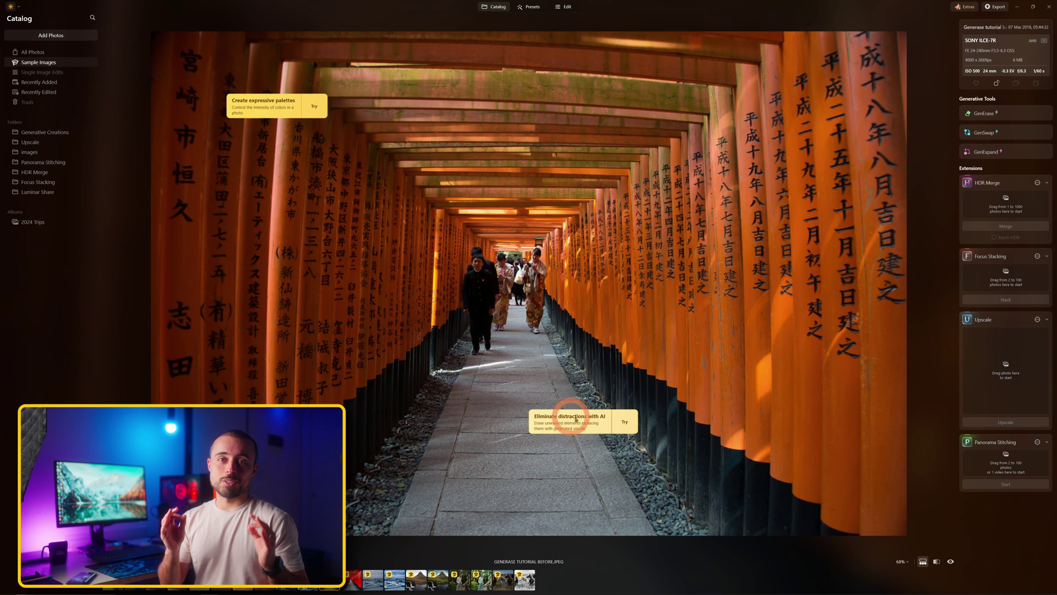
{"action": "key", "text": "Right"}
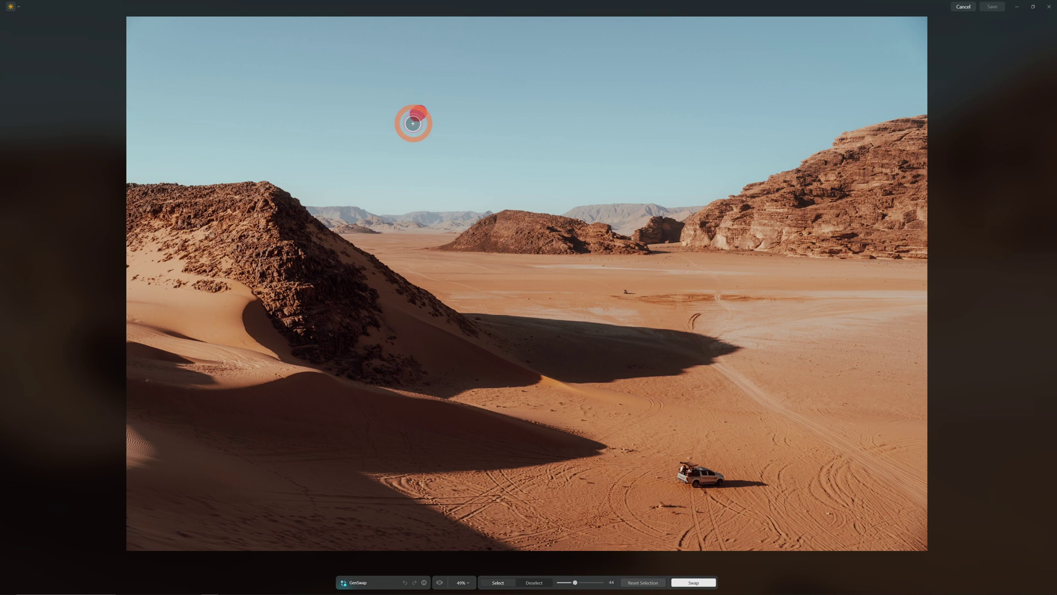
Step: Use GenSwap to add 'a hot air balloon' in the sky and 'a person walking' on the path
{"action": "mouse_move", "coordinate": [413, 120]}
{"action": "left_mouse_down"}
{"action": "mouse_move", "coordinate": [430, 114]}
{"action": "mouse_move", "coordinate": [423, 133]}
{"action": "left_mouse_up"}
{"action": "left_click", "coordinate": [434, 565]}
{"action": "type", "text": "a hot air ballo"}
{"action": "key", "text": "Return"}
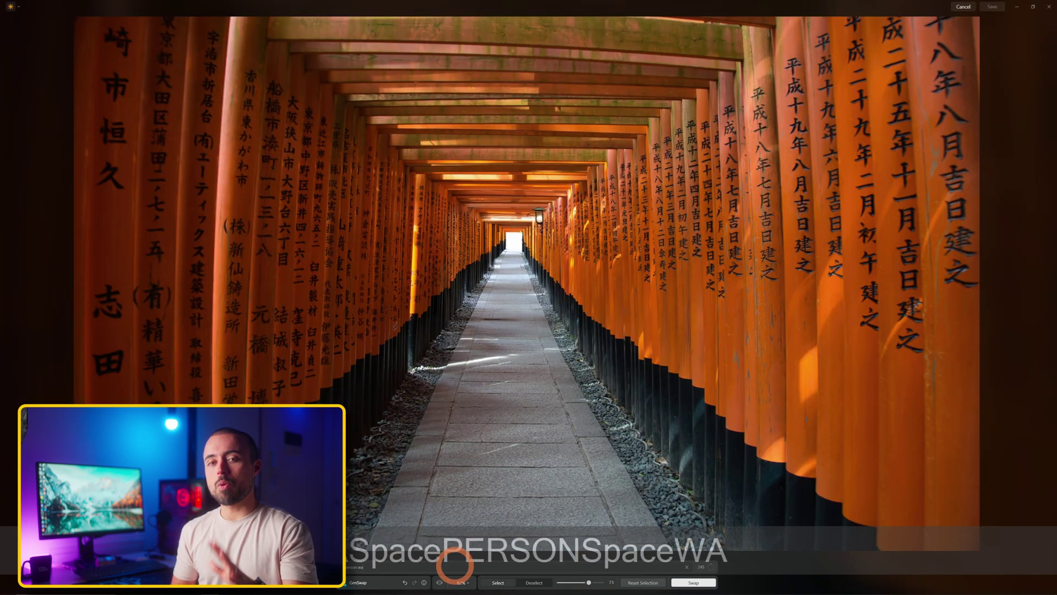
{"action": "type", "text": "lking"}
{"action": "key", "text": "Return"}
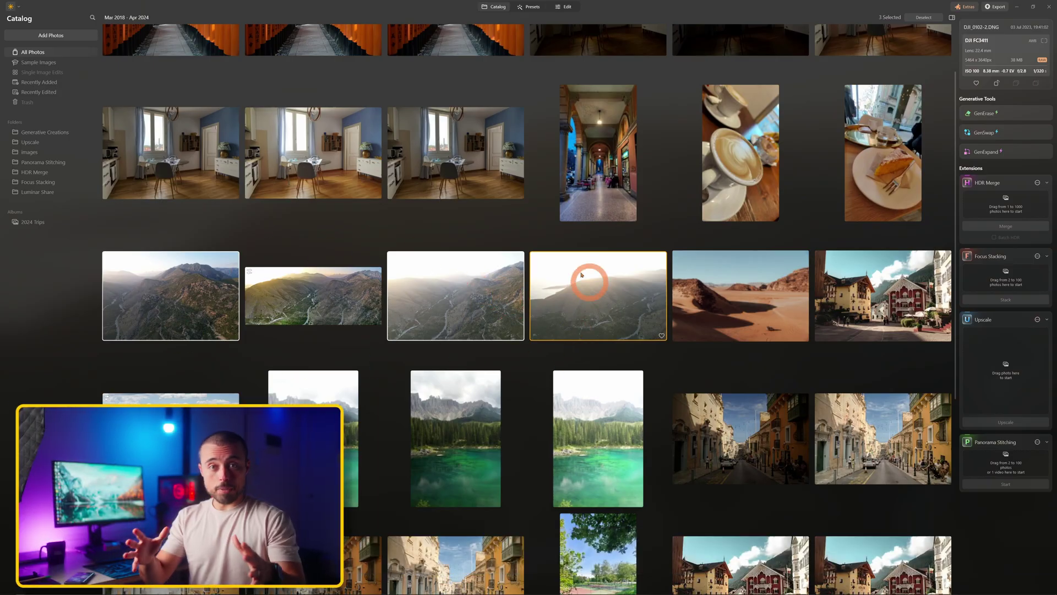
Step: Stitch the three mountain DNGs into a panorama, adjust its projection, and save it
{"action": "left_click_drag", "start_coordinate": [434, 294], "coordinate": [981, 460]}
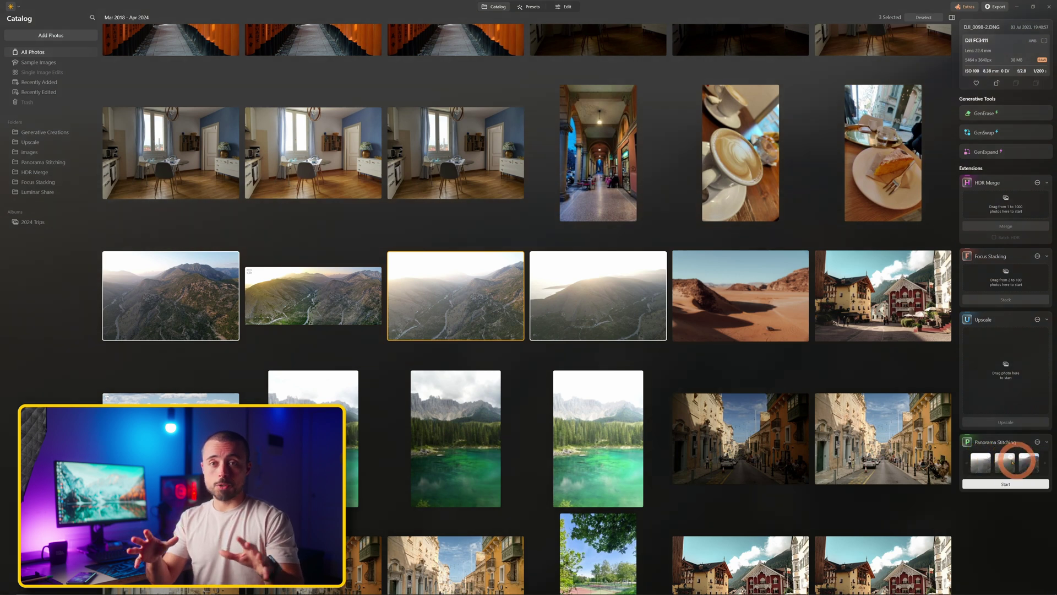
{"action": "left_click", "coordinate": [1006, 484]}
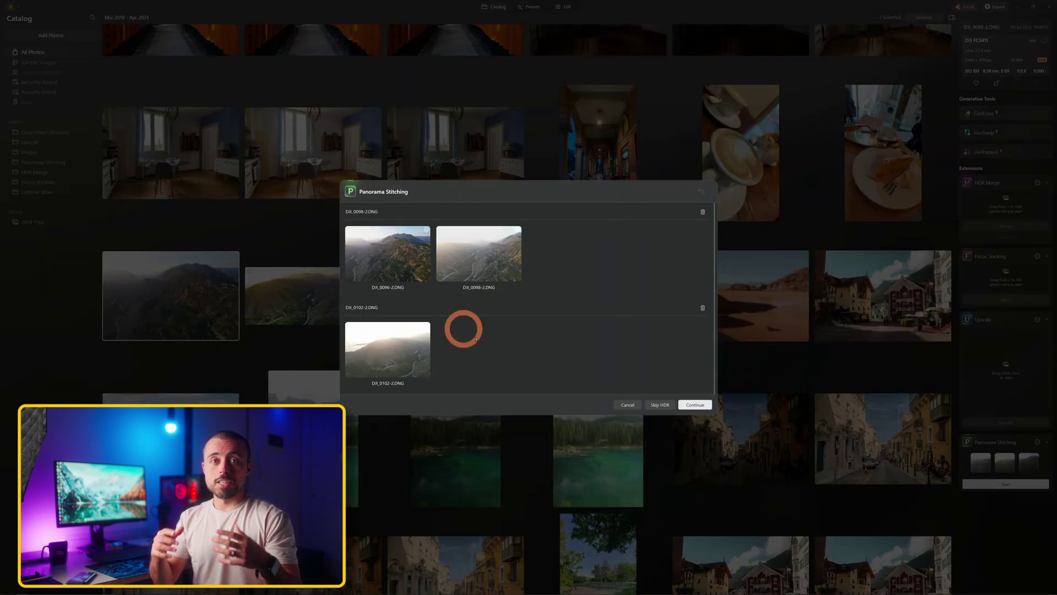
{"action": "left_click", "coordinate": [695, 406]}
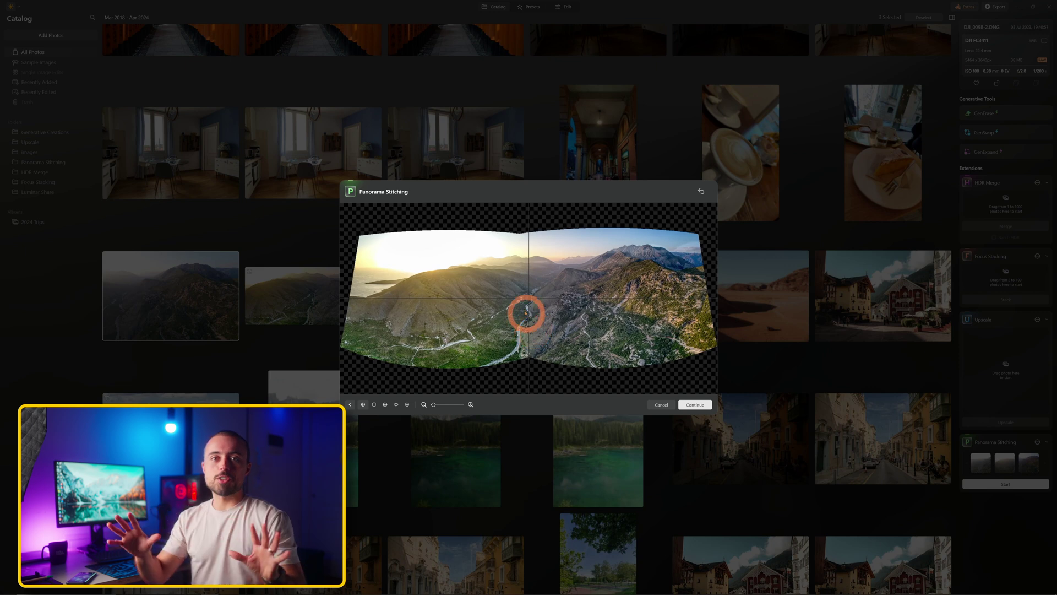
{"action": "left_click_drag", "start_coordinate": [529, 304], "coordinate": [503, 288]}
{"action": "left_click", "coordinate": [697, 406]}
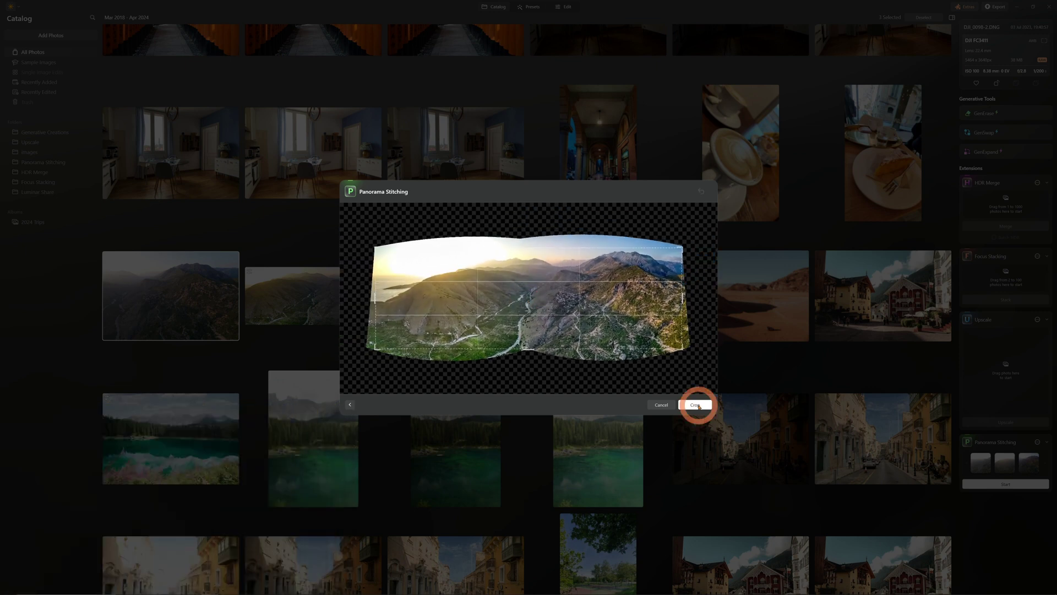
{"action": "left_click", "coordinate": [695, 405]}
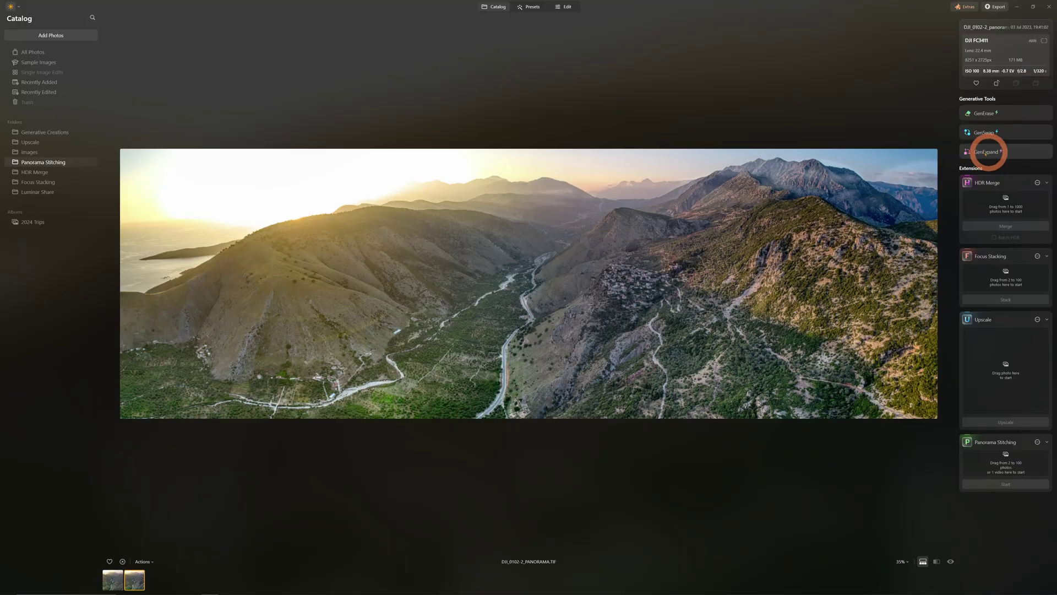
Step: Open GenExpand on the stitched mountain panorama
{"action": "left_click", "coordinate": [1002, 152]}
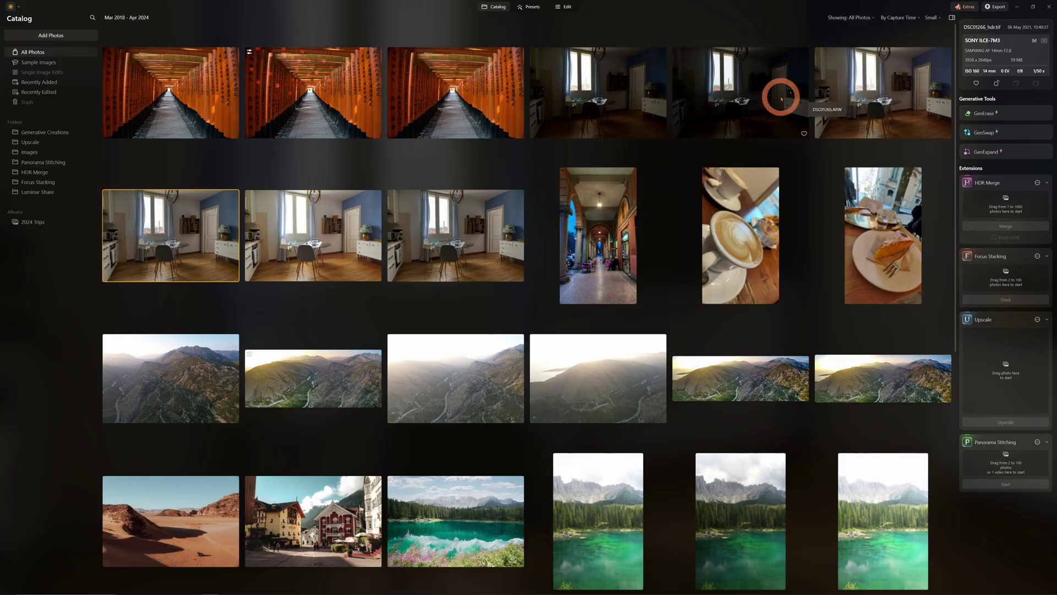
Step: Merge the bracketed kitchen exposures with HDR Merge, dropping the extra group
{"action": "left_click", "coordinate": [781, 99]}
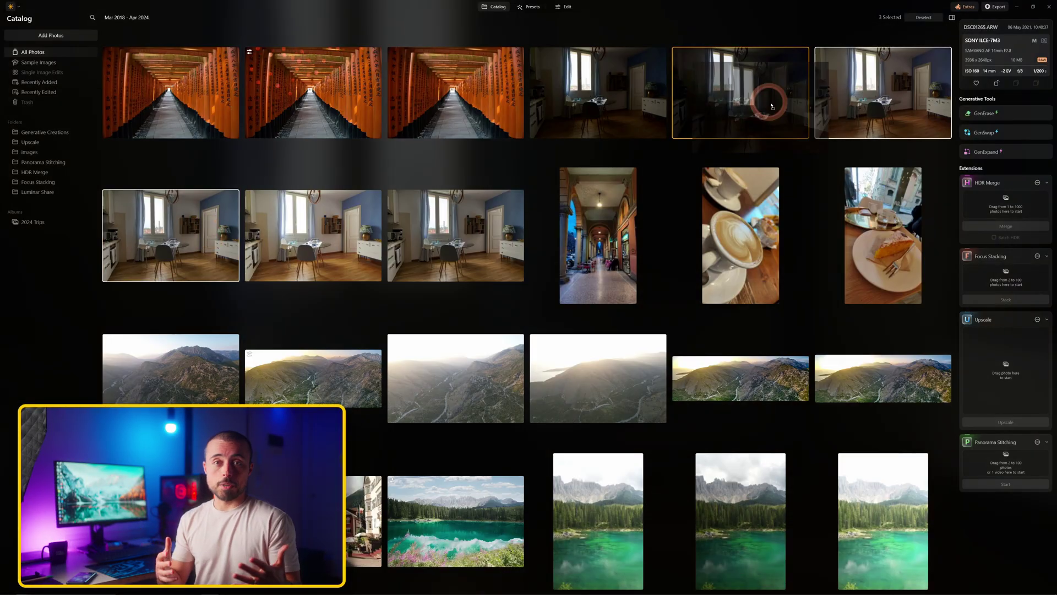
{"action": "left_click_drag", "start_coordinate": [771, 106], "coordinate": [985, 200]}
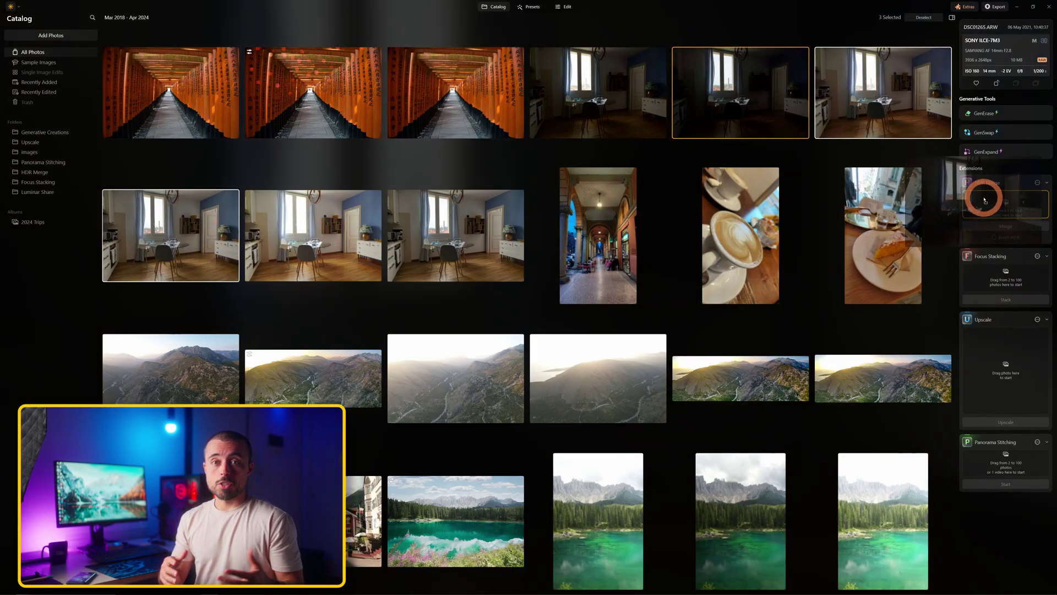
{"action": "left_click", "coordinate": [1006, 225]}
{"action": "left_click", "coordinate": [696, 309]}
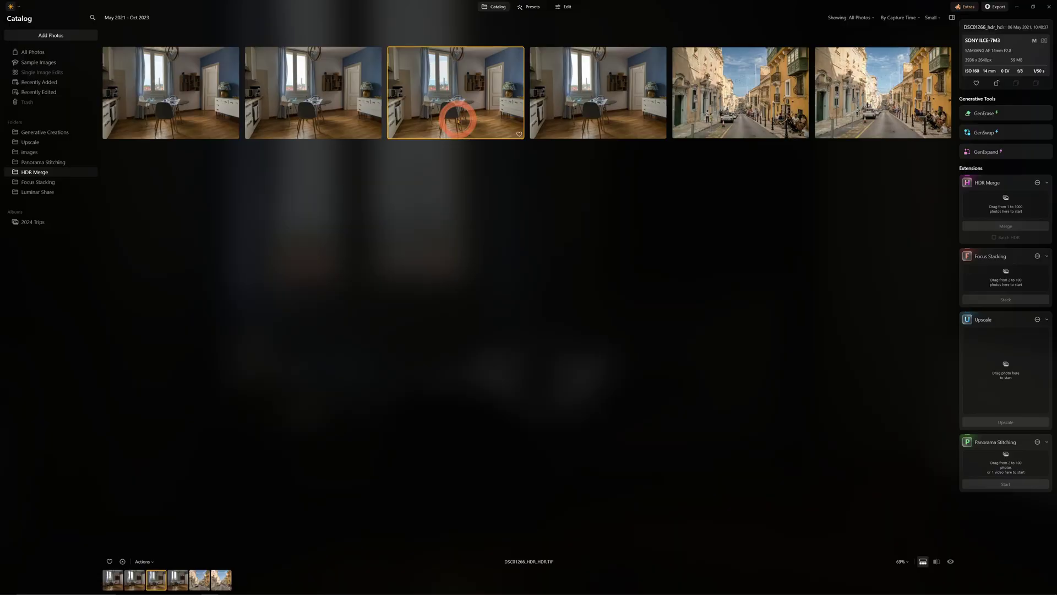
Step: Open the merged HDR photos and browse to the next result
{"action": "double_click", "coordinate": [456, 113]}
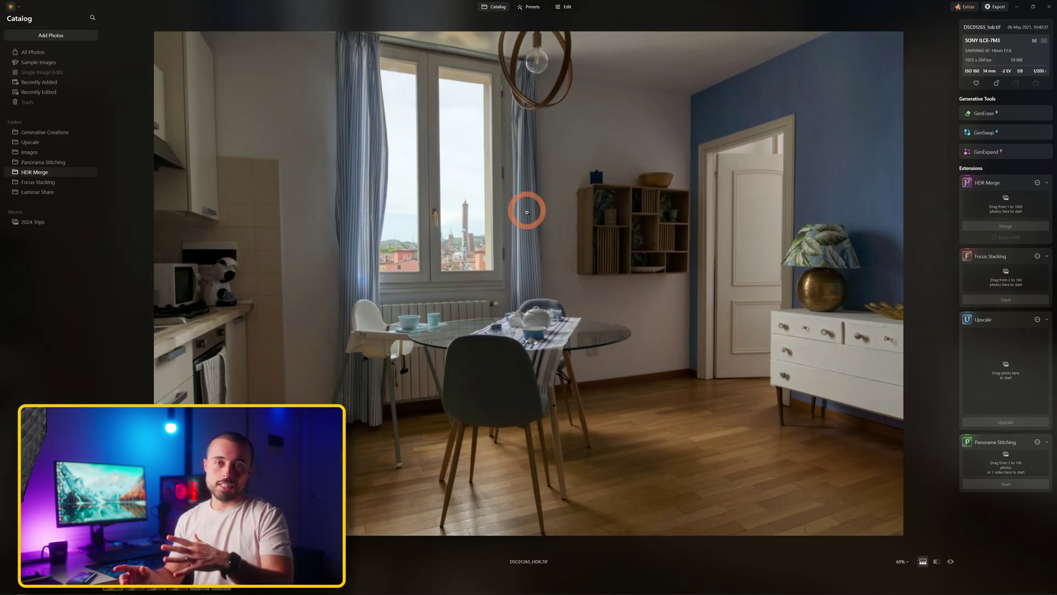
{"action": "left_click", "coordinate": [810, 373]}
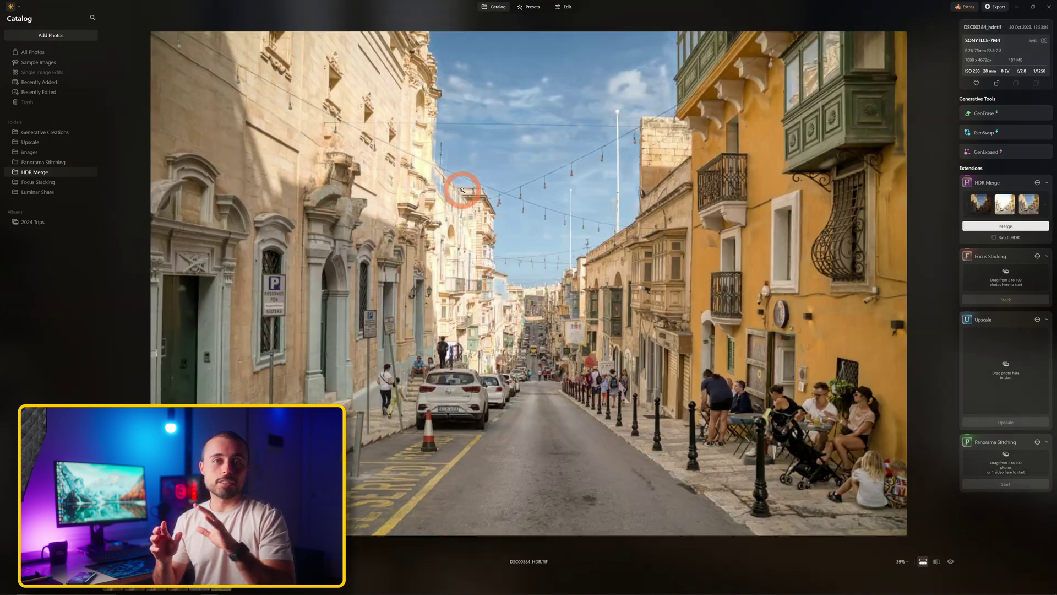
{"action": "scroll", "coordinate": [460, 184], "scroll_direction": "up", "scroll_amount": 5}
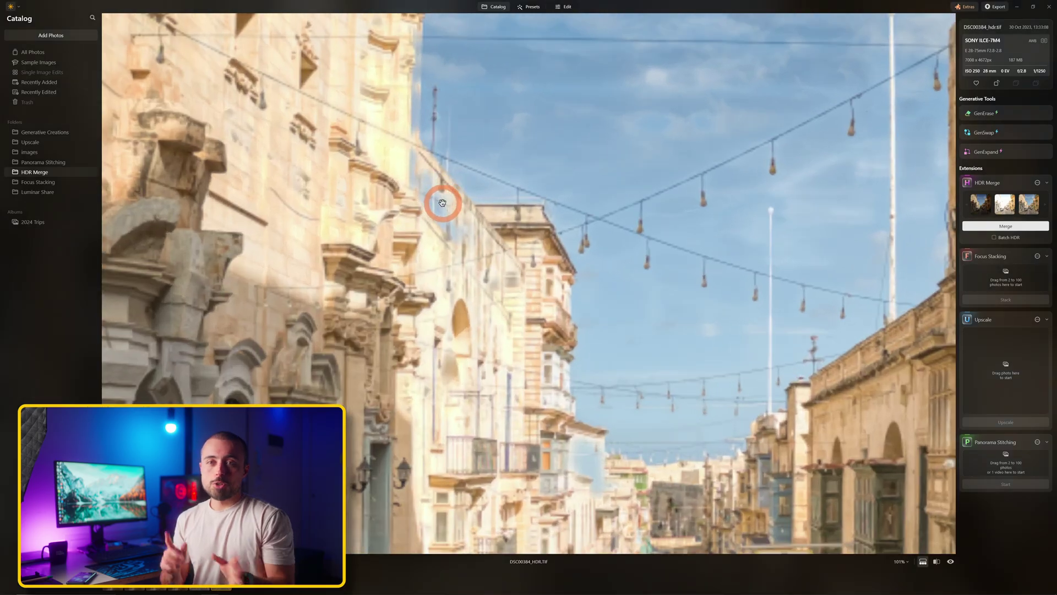
{"action": "scroll", "coordinate": [442, 203], "scroll_direction": "up", "scroll_amount": 3}
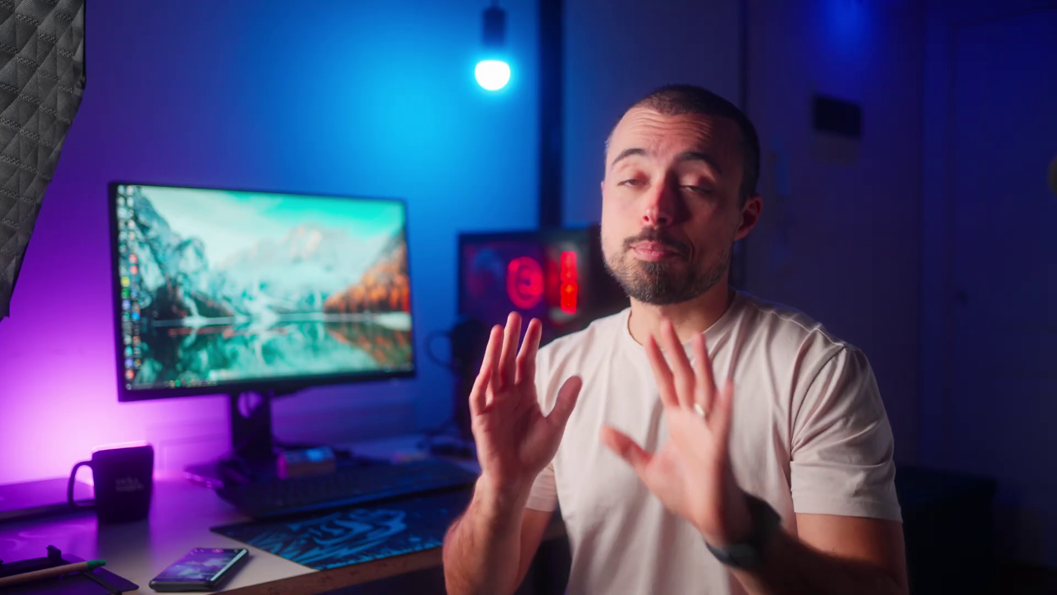
{"action": "left_click", "coordinate": [565, 379]}
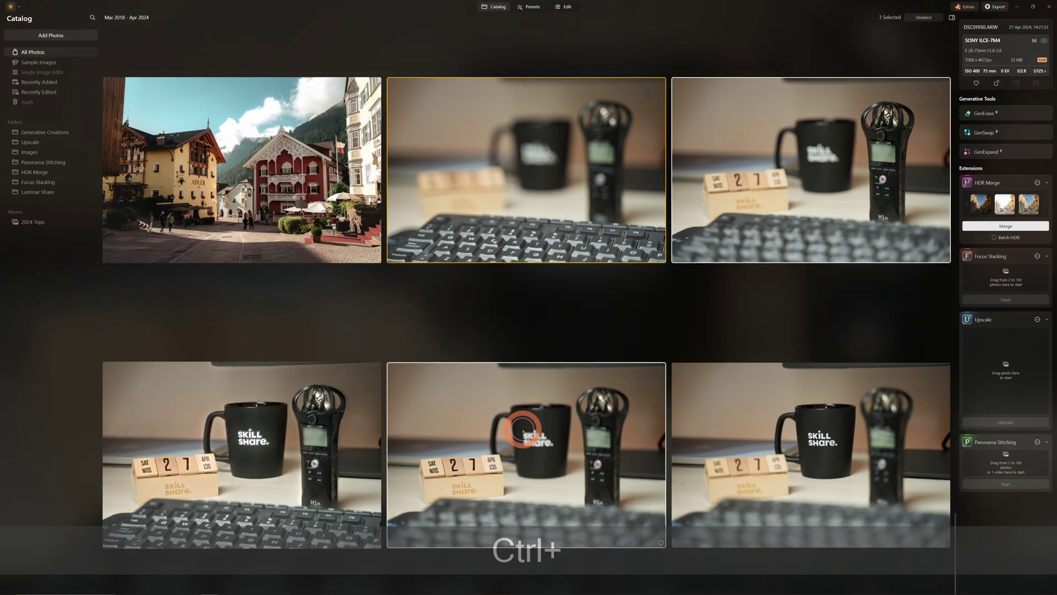
{"action": "left_click", "coordinate": [766, 440], "text": "ctrl"}
{"action": "left_click", "coordinate": [779, 203], "text": "ctrl"}
{"action": "left_click_drag", "start_coordinate": [779, 203], "coordinate": [978, 286]}
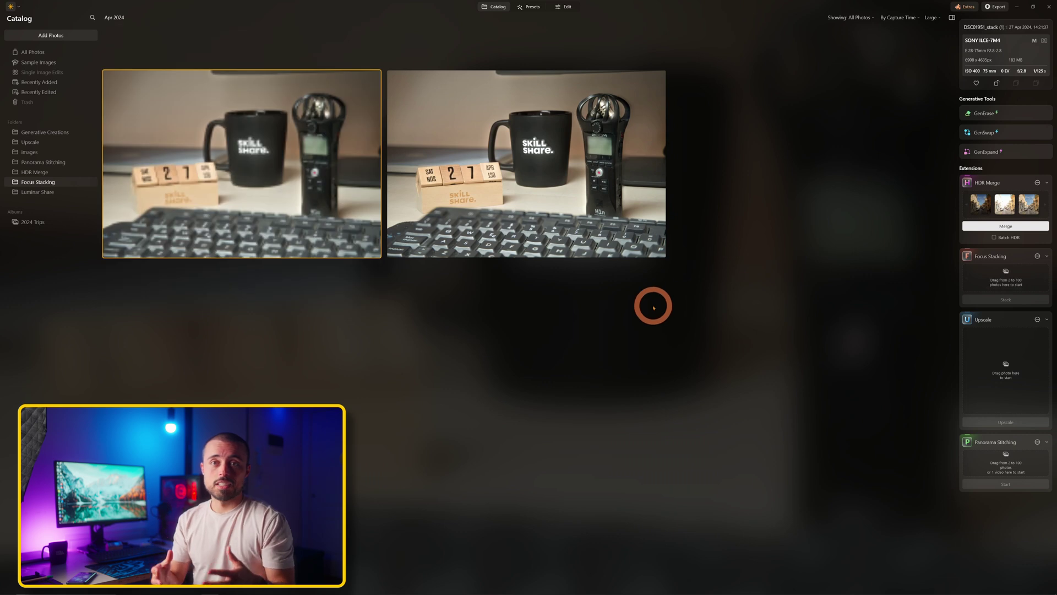
Step: View the focus-stacked desk photo, then load the small Mini - 480px.jpg photo into Upscale
{"action": "double_click", "coordinate": [277, 183]}
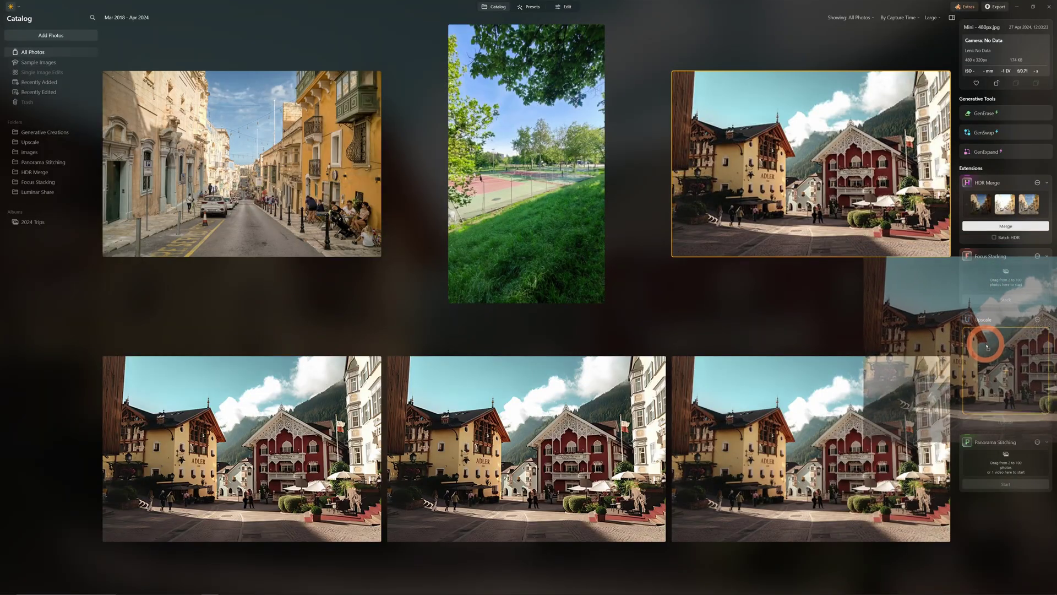
{"action": "left_click_drag", "start_coordinate": [986, 342], "coordinate": [1024, 367]}
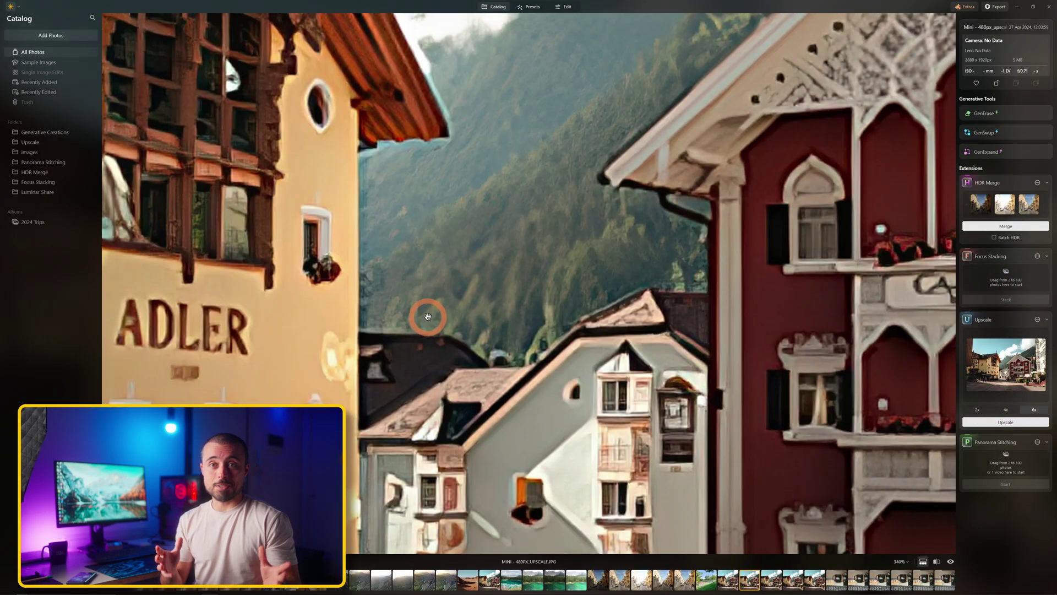
Step: Upscale the hotel photo at 6x and zoom in to inspect the Cavallino Bianco sign
{"action": "left_click", "coordinate": [442, 322]}
{"action": "left_click_drag", "start_coordinate": [428, 313], "coordinate": [595, 336]}
{"action": "left_click_drag", "start_coordinate": [679, 330], "coordinate": [406, 338]}
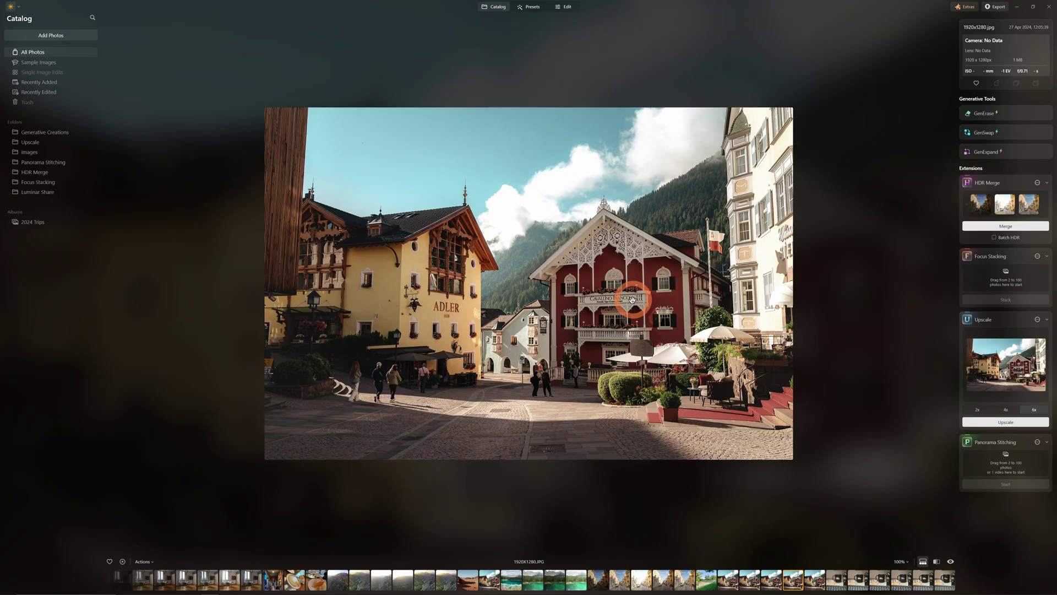
{"action": "scroll", "coordinate": [639, 297], "scroll_direction": "up", "scroll_amount": 5}
{"action": "left_click_drag", "start_coordinate": [723, 301], "coordinate": [645, 301]}
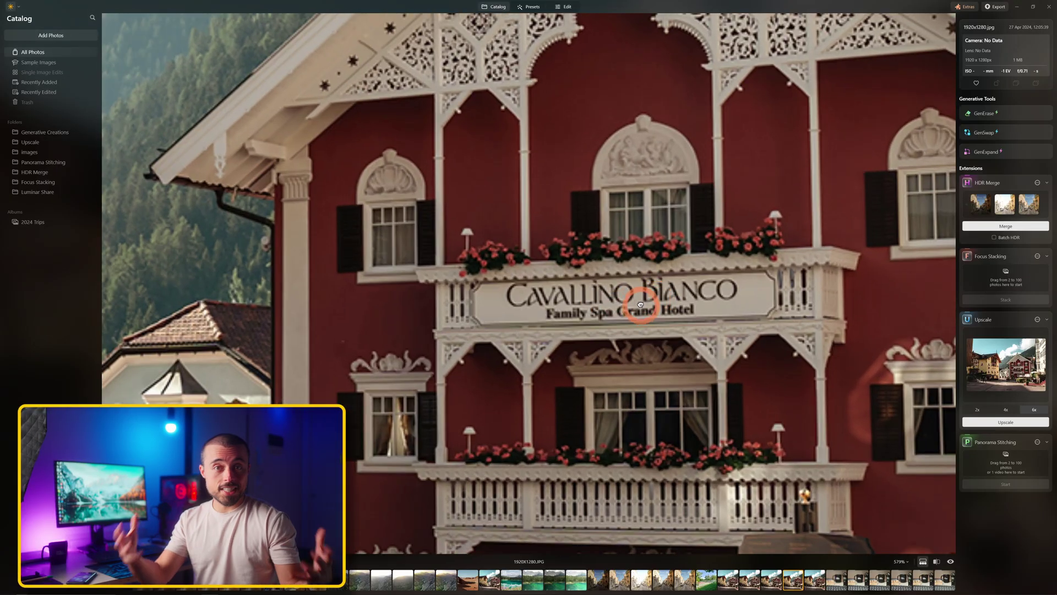
{"action": "scroll", "coordinate": [659, 303], "scroll_direction": "up", "scroll_amount": 1}
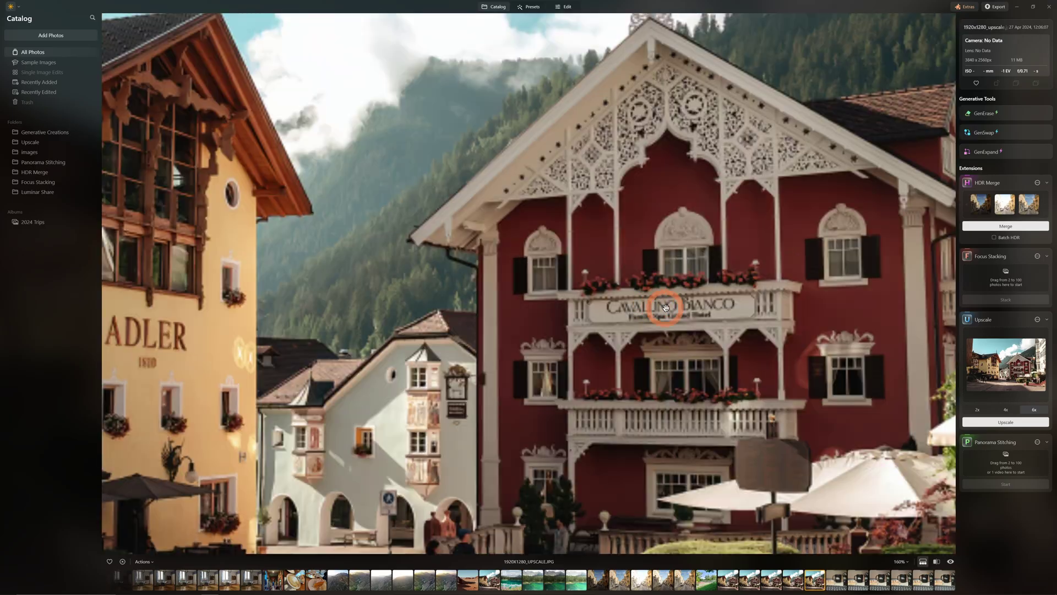
{"action": "left_click", "coordinate": [681, 316]}
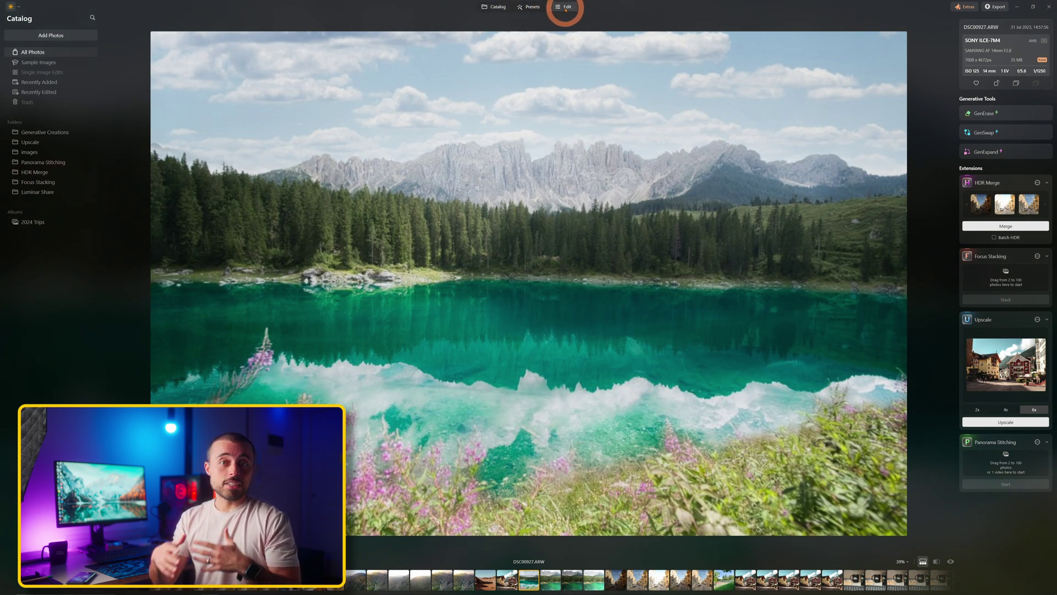
Step: Open the lake photo in Edit and expand the Essentials and Creative tool groups
{"action": "left_click", "coordinate": [565, 8]}
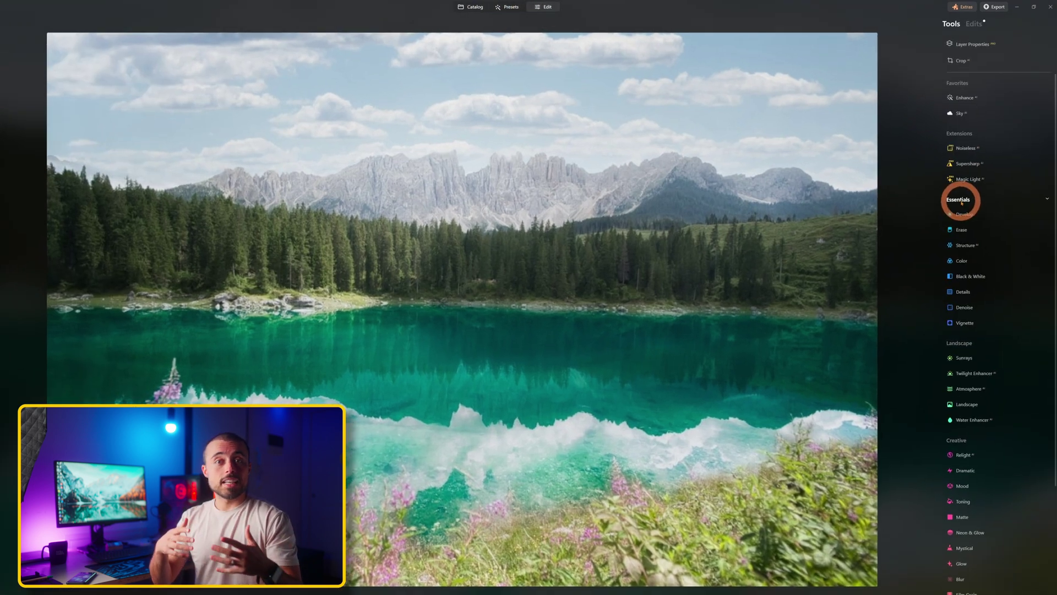
{"action": "left_click", "coordinate": [960, 192]}
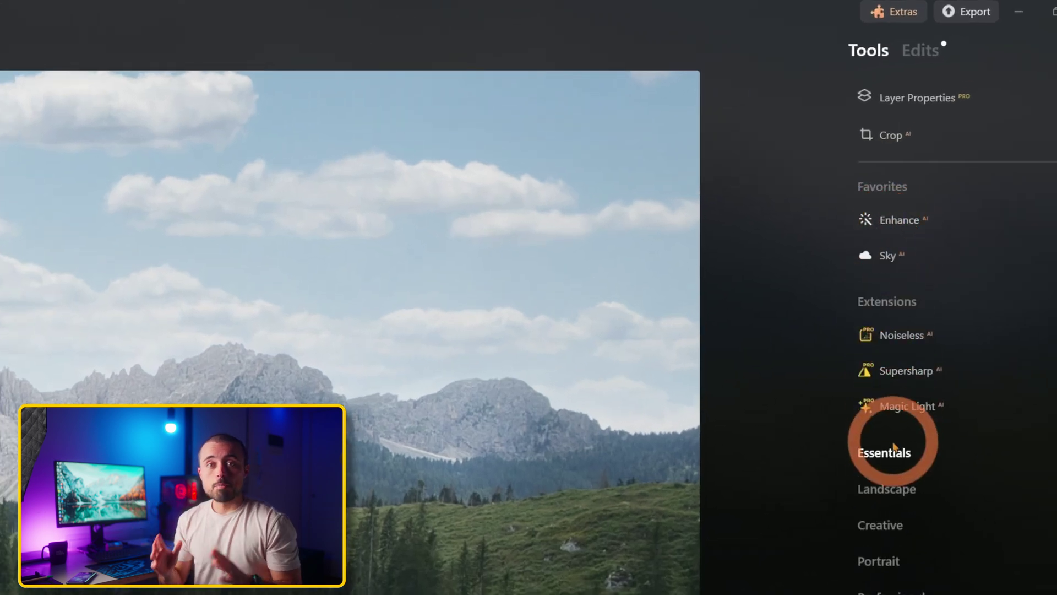
{"action": "left_click", "coordinate": [894, 446]}
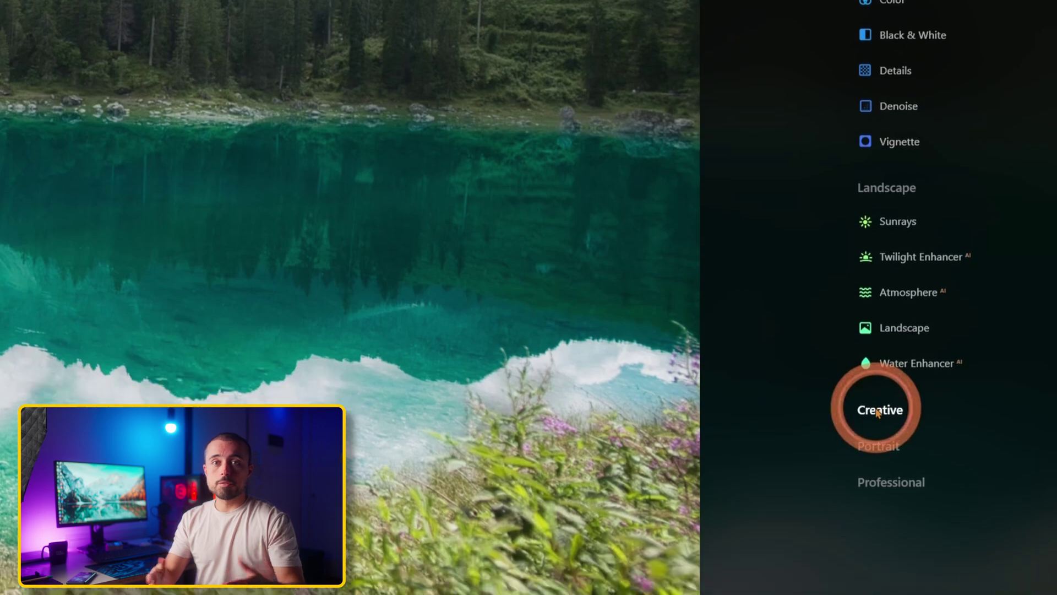
{"action": "left_click", "coordinate": [880, 529]}
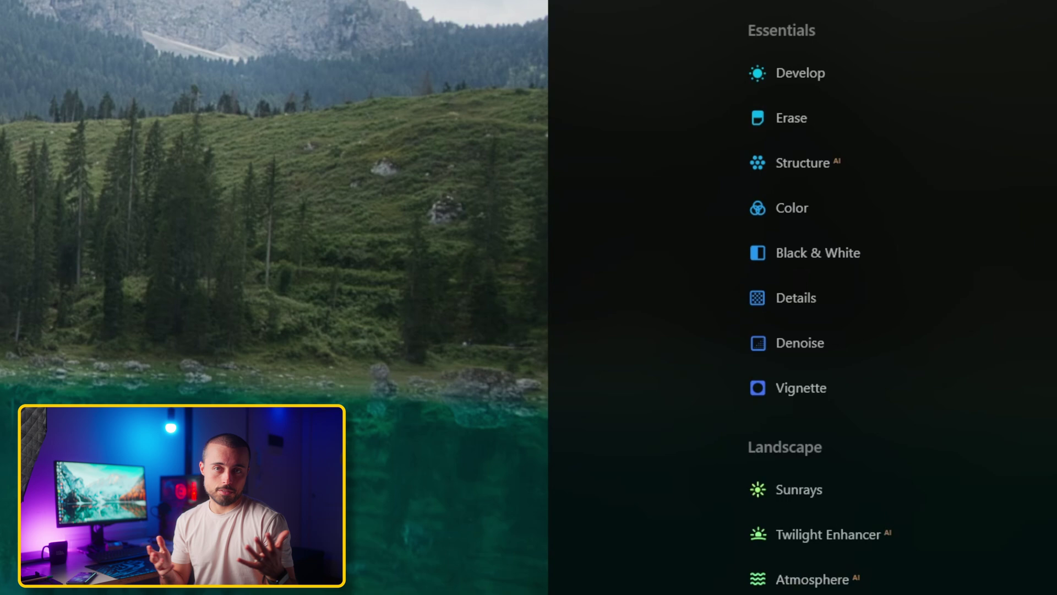
Step: Expand the Develop tool's Blacks & Whites, Curves, Color and Sharpness sections
{"action": "left_click", "coordinate": [815, 77]}
{"action": "left_click", "coordinate": [867, 441]}
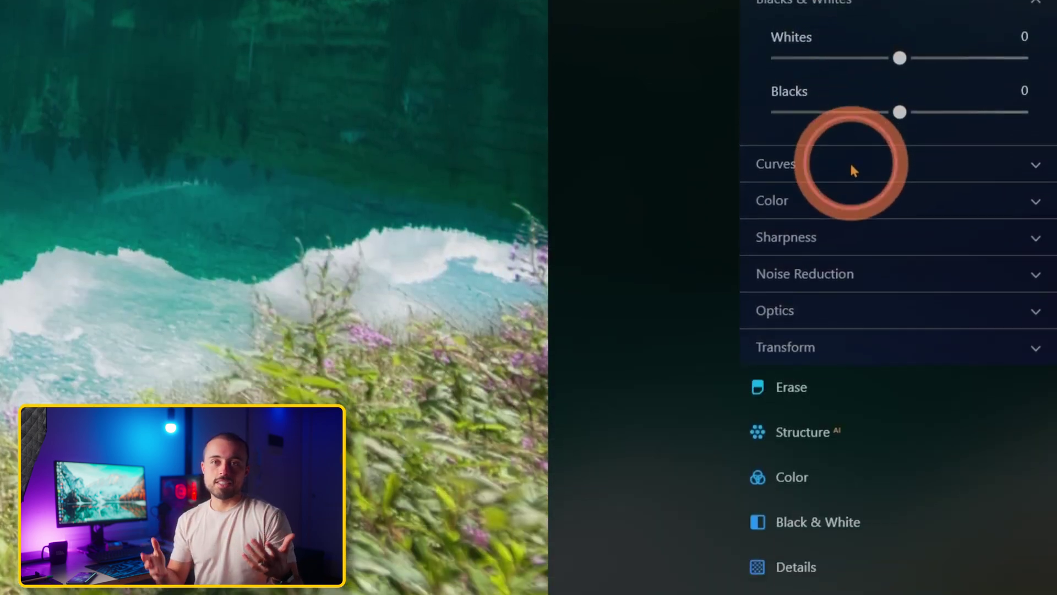
{"action": "left_click", "coordinate": [854, 534]}
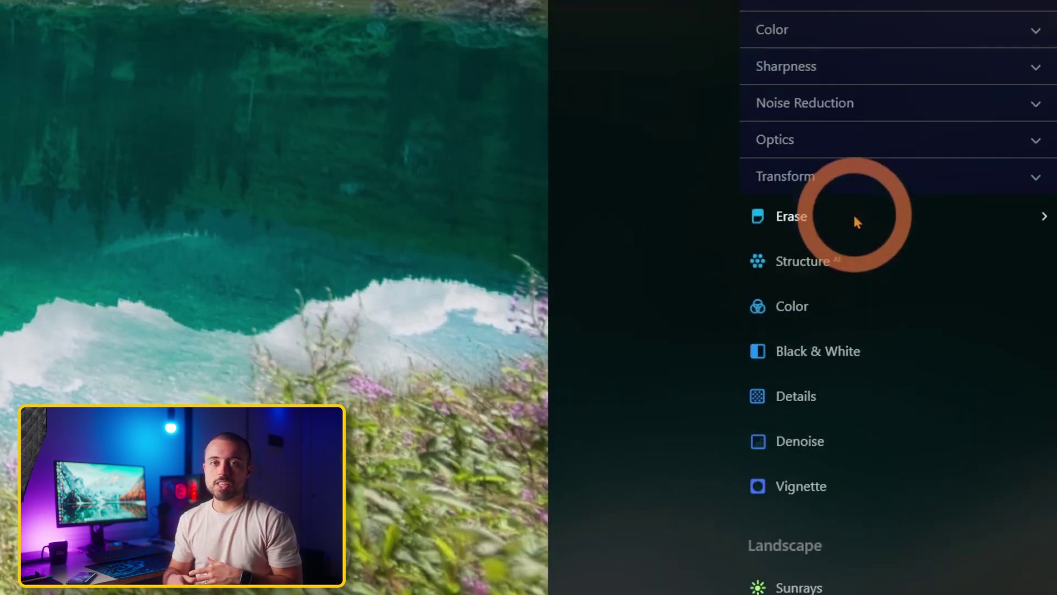
{"action": "left_click", "coordinate": [863, 35]}
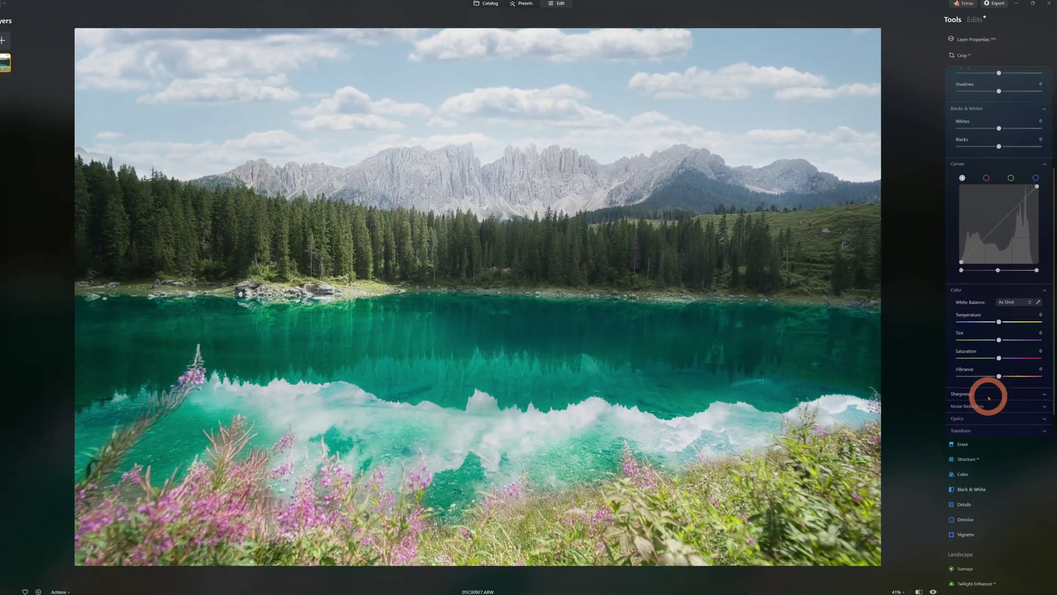
{"action": "left_click", "coordinate": [988, 395]}
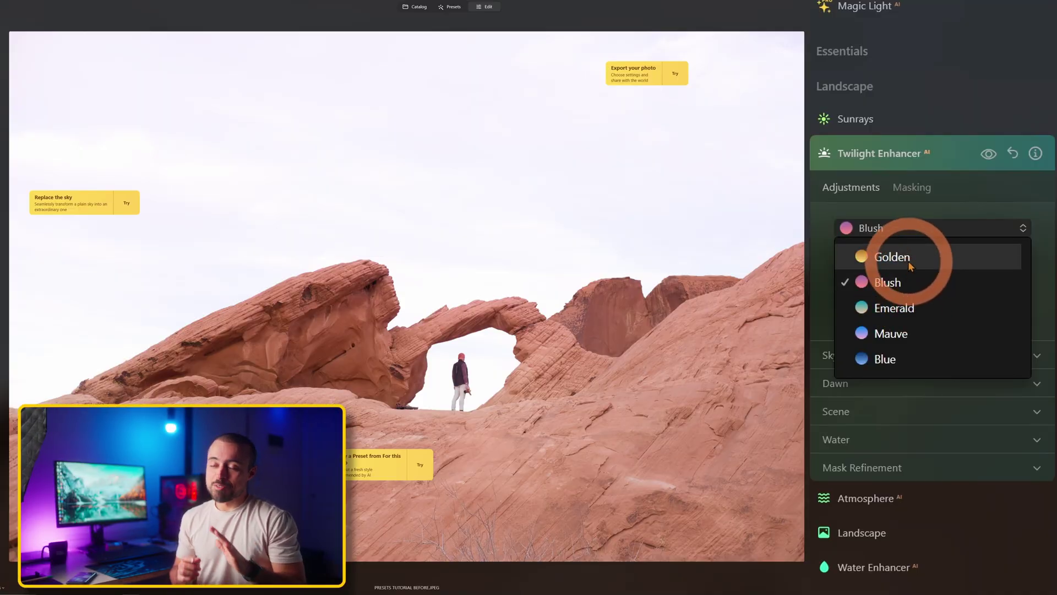
Step: Give the rock-arch sky the Mauve twilight look, adjust its Amount and cool the sky Temperature
{"action": "left_click", "coordinate": [900, 333]}
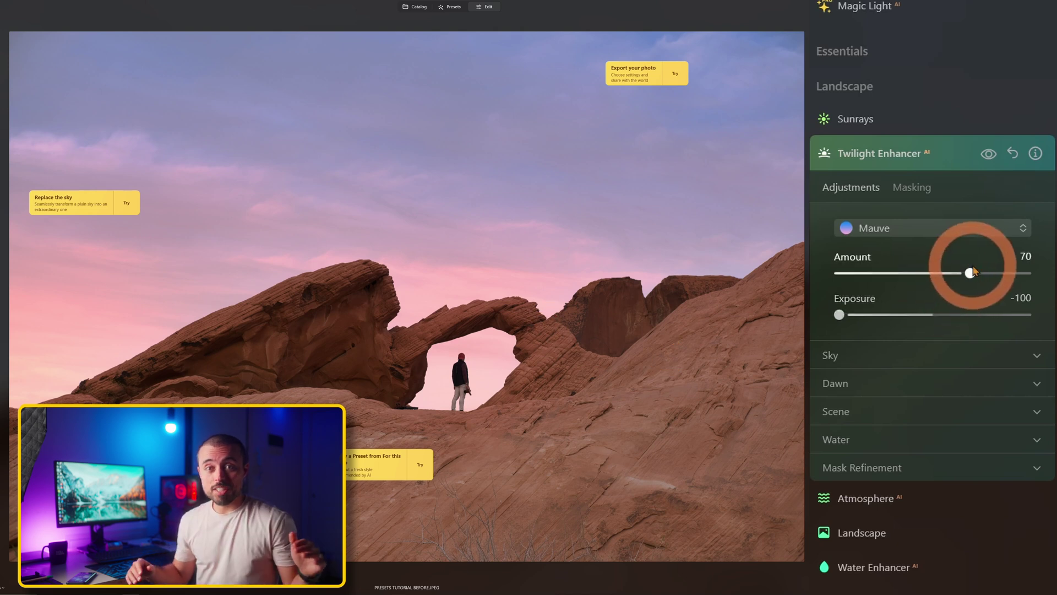
{"action": "left_click_drag", "start_coordinate": [993, 278], "coordinate": [1009, 278]}
{"action": "left_click_drag", "start_coordinate": [932, 278], "coordinate": [970, 281]}
{"action": "left_click", "coordinate": [880, 362]}
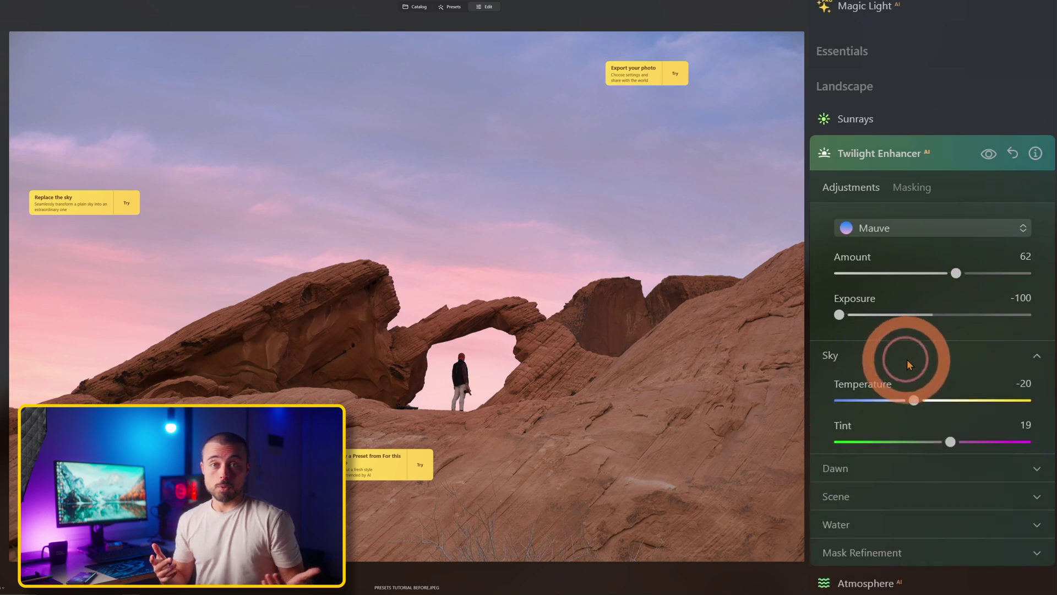
{"action": "left_click", "coordinate": [916, 408]}
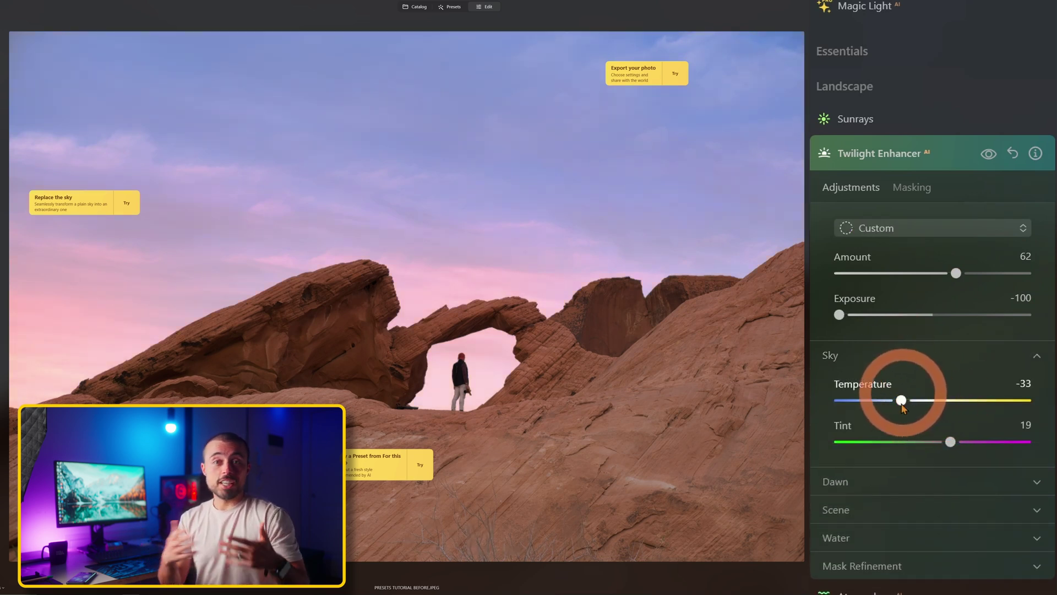
Step: Switch the desert dunes photo's twilight look to the Golden preset
{"action": "left_click", "coordinate": [897, 484]}
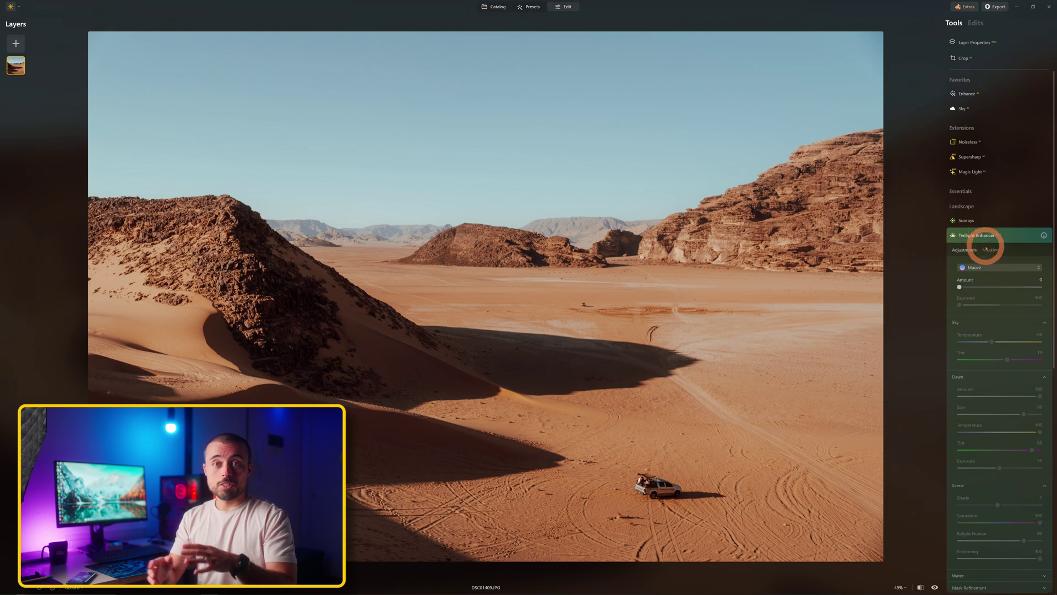
{"action": "scroll", "coordinate": [986, 253], "scroll_direction": "down", "scroll_amount": 1}
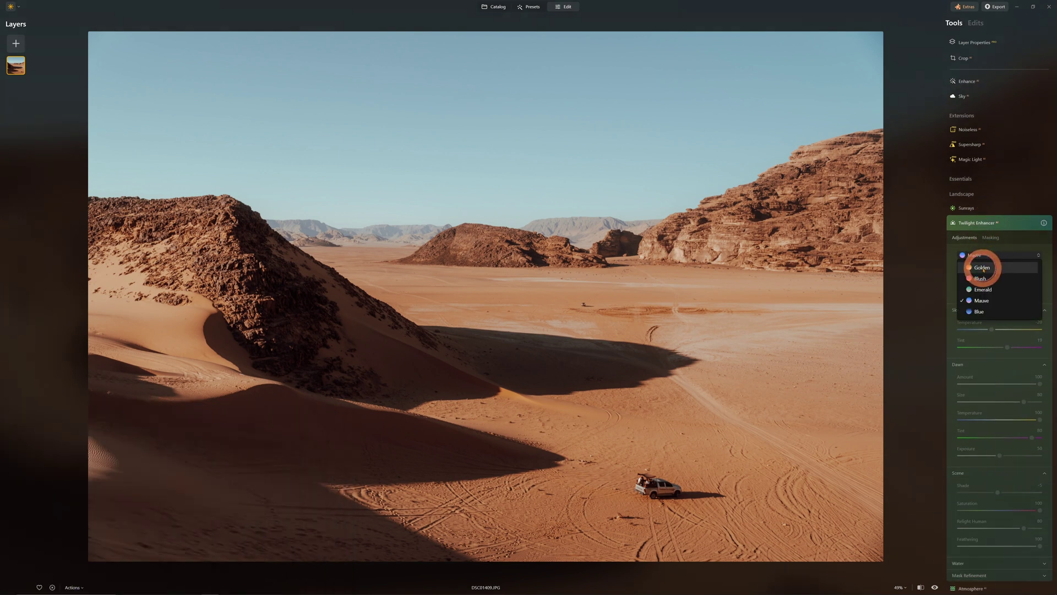
{"action": "left_click", "coordinate": [982, 268]}
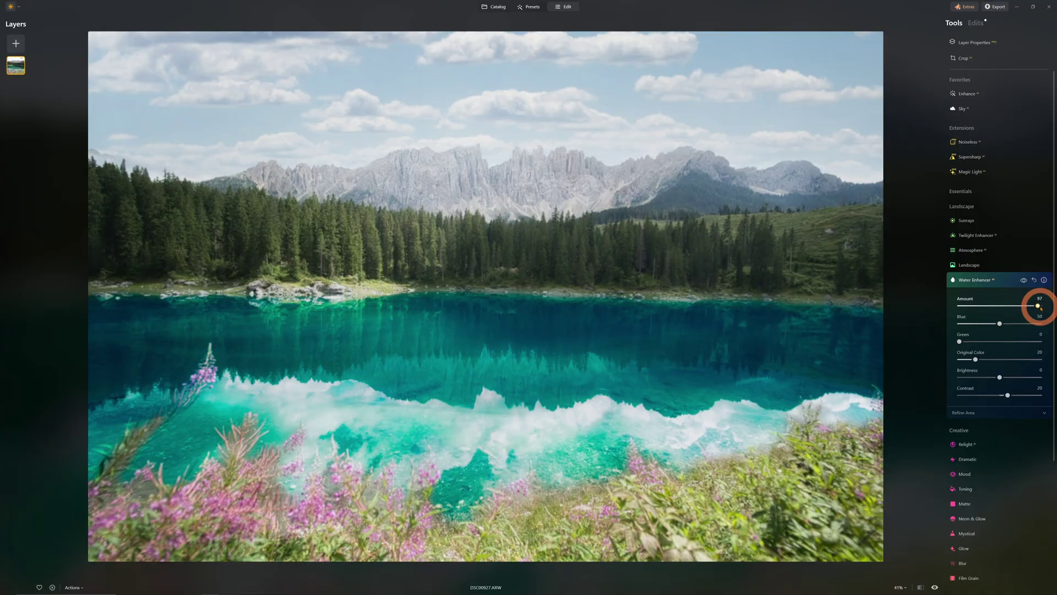
Step: In Water Enhancer, lower Amount, raise Green and increase Original Color for turquoise-green lake water
{"action": "left_click_drag", "start_coordinate": [1039, 306], "coordinate": [970, 307]}
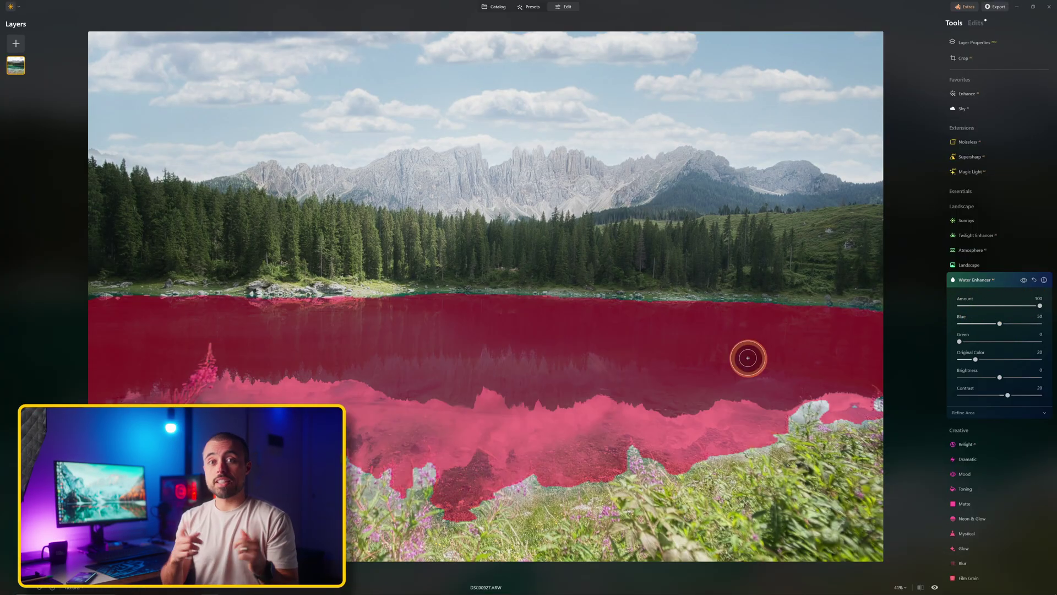
{"action": "left_click_drag", "start_coordinate": [959, 342], "coordinate": [985, 343]}
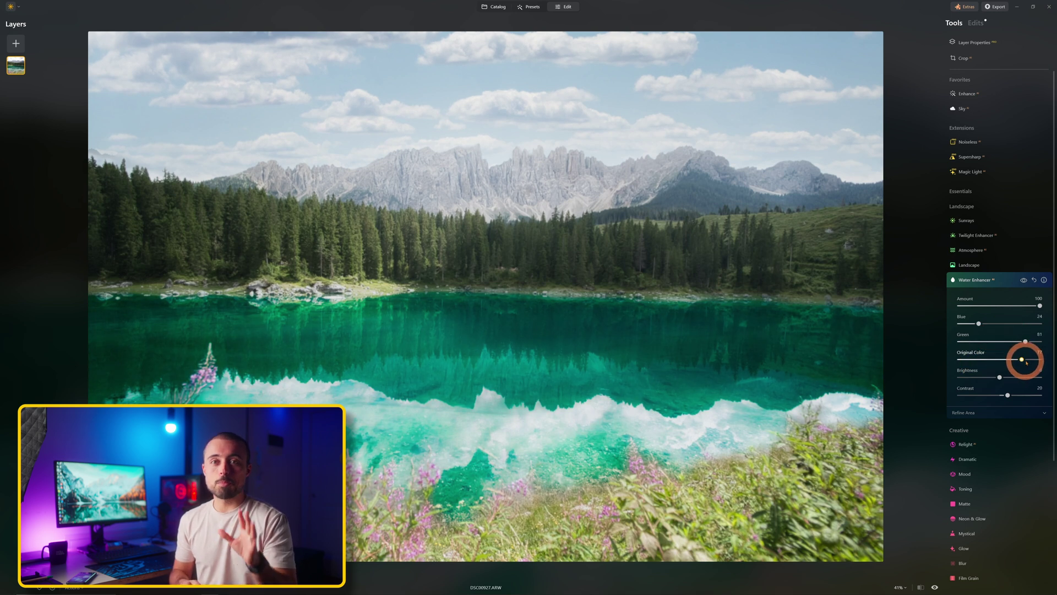
{"action": "left_click_drag", "start_coordinate": [977, 360], "coordinate": [1008, 359]}
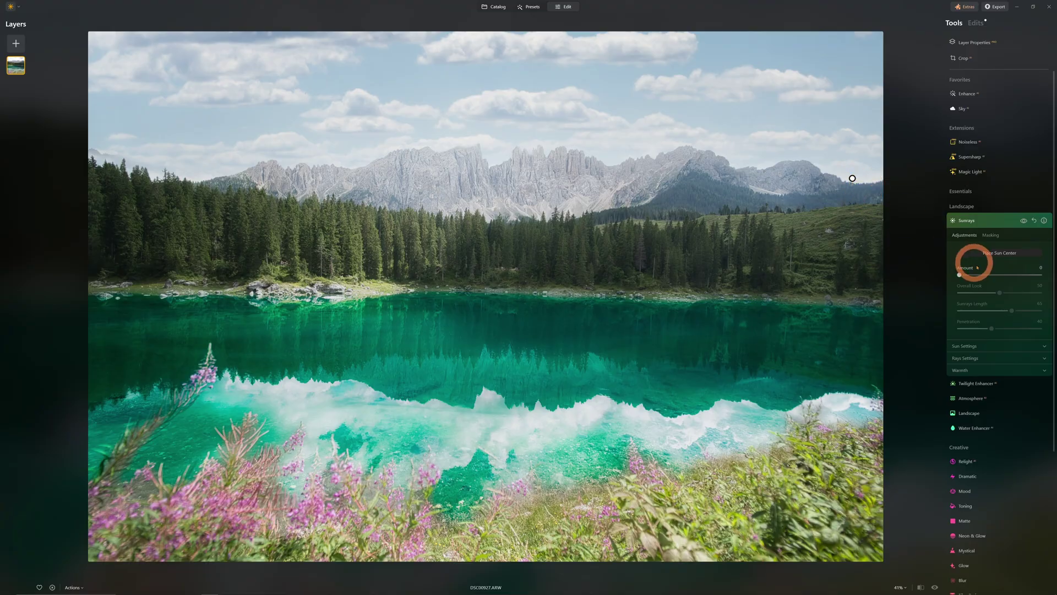
Step: Add Sunrays with the sun beyond the top-right corner, and Atmosphere haze at Amount 25
{"action": "left_click_drag", "start_coordinate": [960, 275], "coordinate": [1007, 275]}
{"action": "mouse_move", "coordinate": [882, 199]}
{"action": "left_mouse_down"}
{"action": "mouse_move", "coordinate": [869, 158]}
{"action": "mouse_move", "coordinate": [910, 171]}
{"action": "mouse_move", "coordinate": [904, 160]}
{"action": "left_mouse_up"}
{"action": "left_click", "coordinate": [971, 398]}
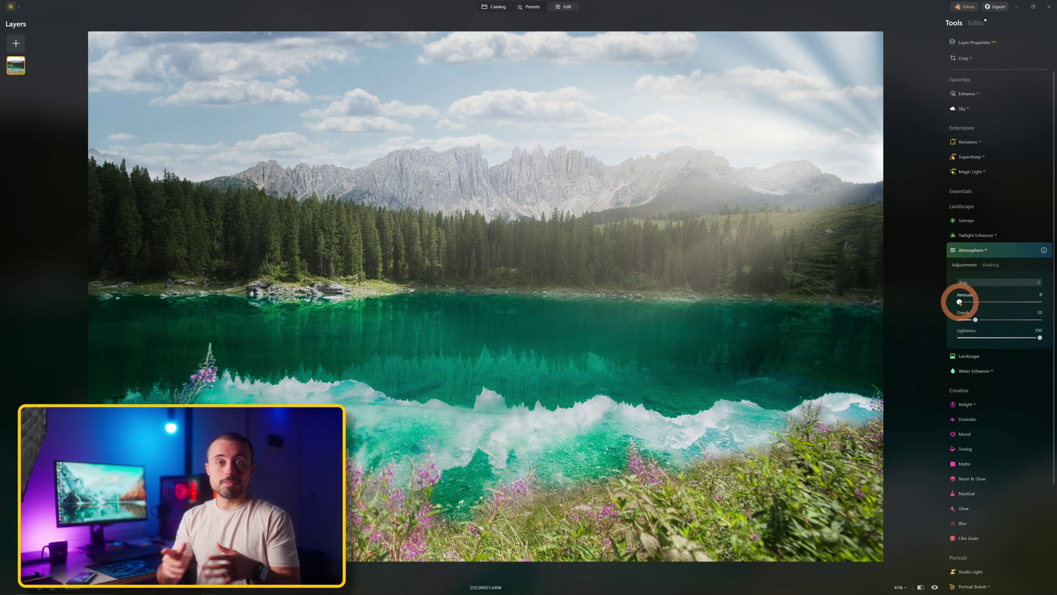
{"action": "left_click_drag", "start_coordinate": [960, 302], "coordinate": [981, 302]}
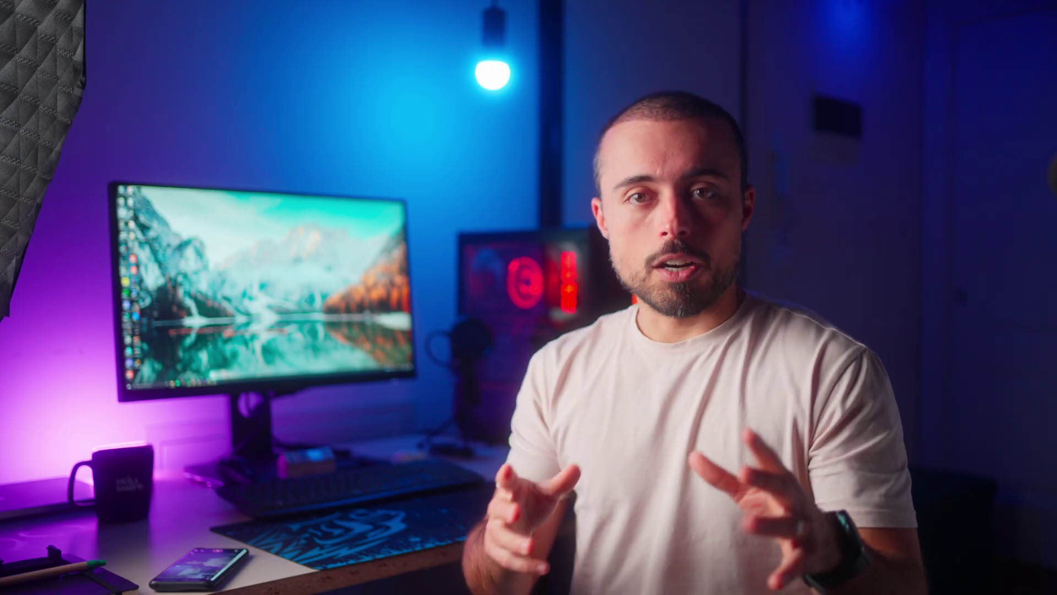
{"action": "left_click", "coordinate": [967, 493]}
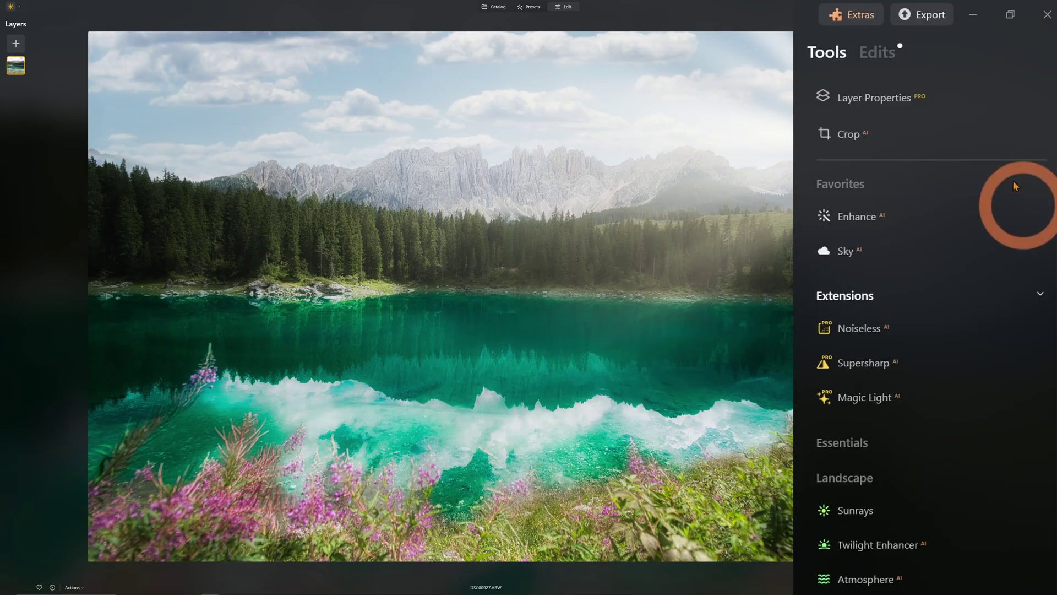
Step: Review the Twilight Enhancer and RAW Develop entries in the Edits history, then reopen Develop in Tools
{"action": "left_click", "coordinate": [879, 55]}
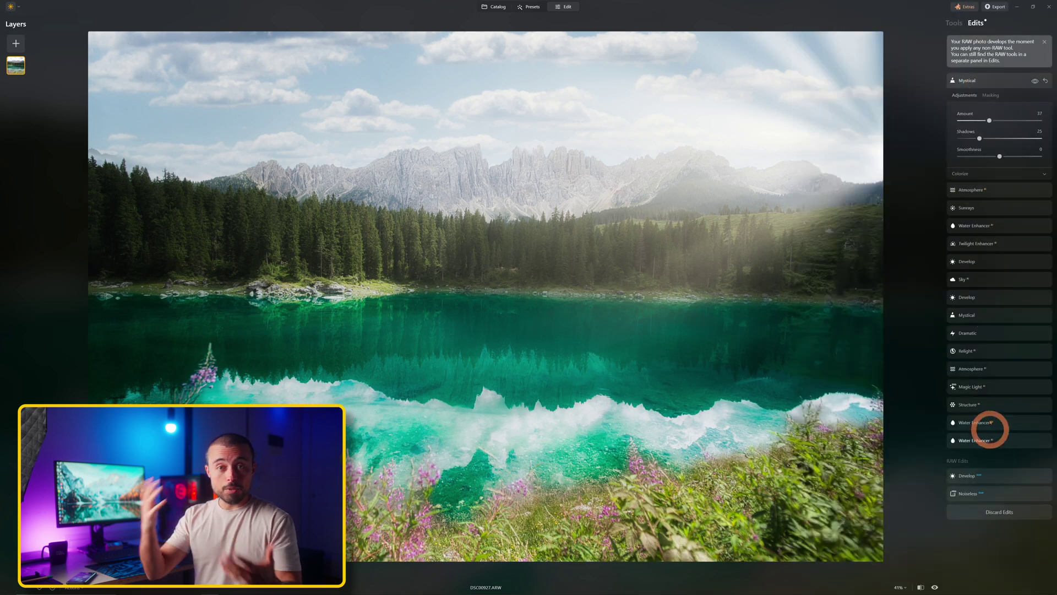
{"action": "left_click", "coordinate": [976, 243]}
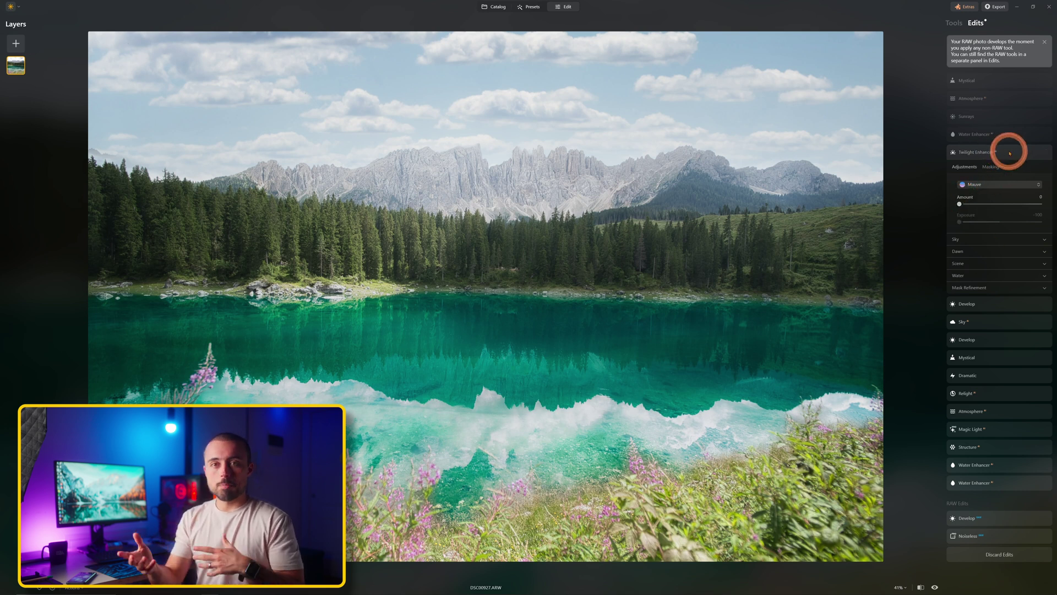
{"action": "left_click", "coordinate": [967, 518]}
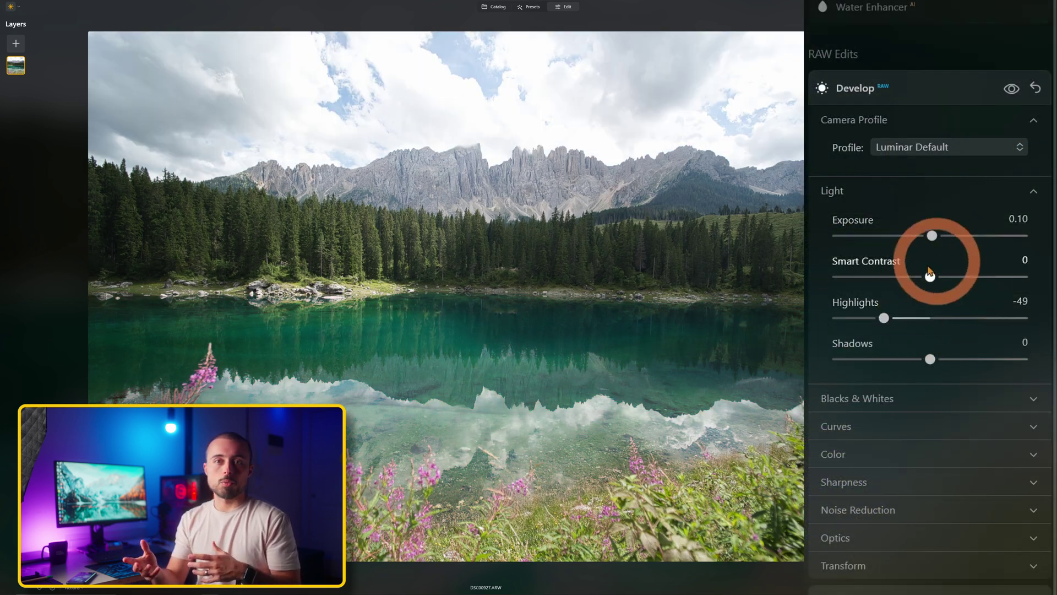
{"action": "scroll", "coordinate": [930, 269], "scroll_direction": "up", "scroll_amount": 3}
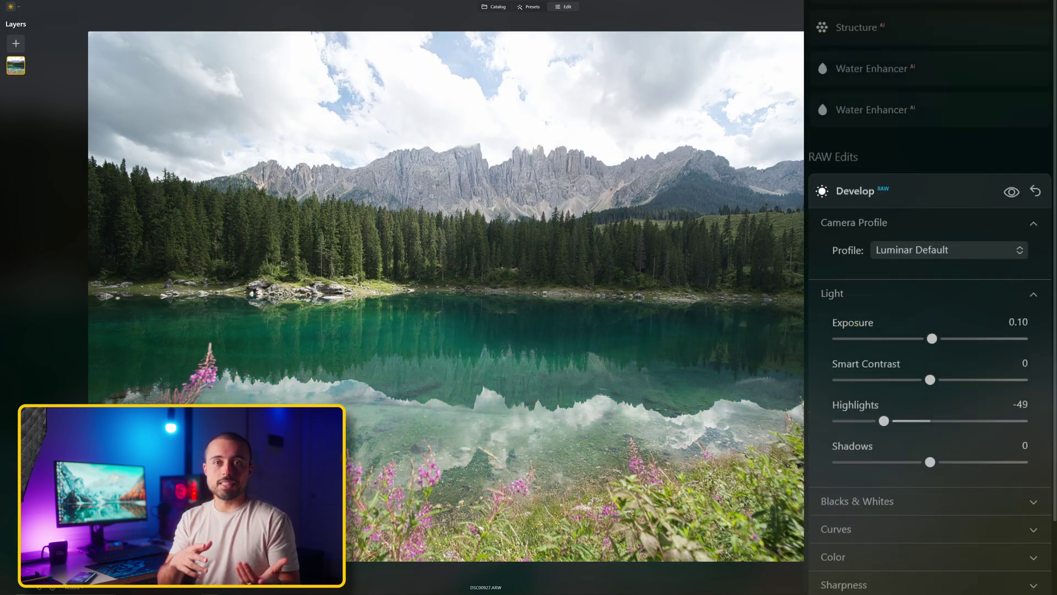
{"action": "left_click", "coordinate": [953, 22]}
{"action": "left_click", "coordinate": [977, 206]}
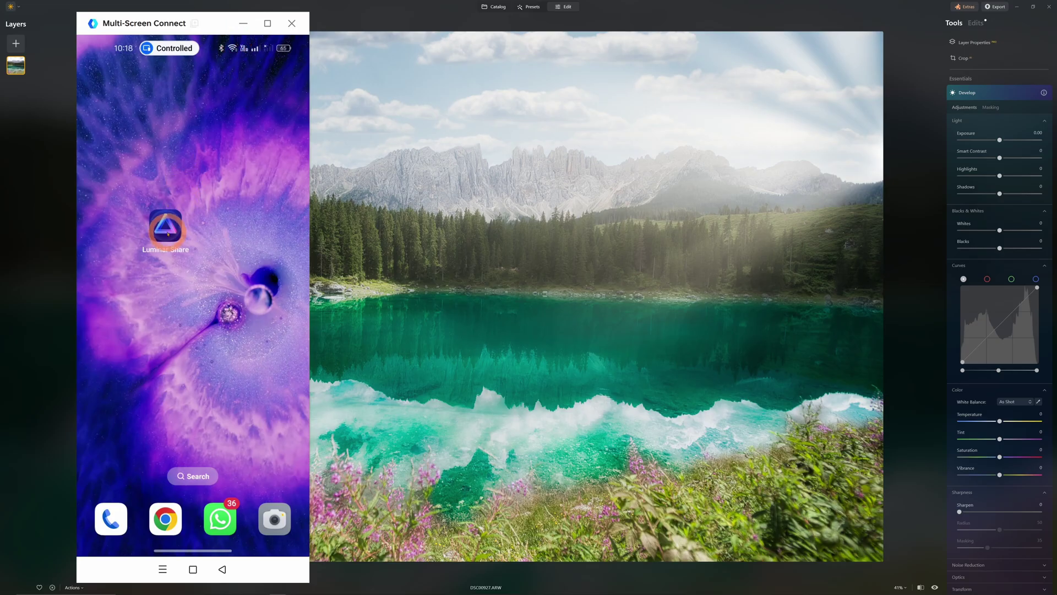
Step: Launch the Luminar Share app on the phone to reach its How to start screen
{"action": "left_click", "coordinate": [168, 233]}
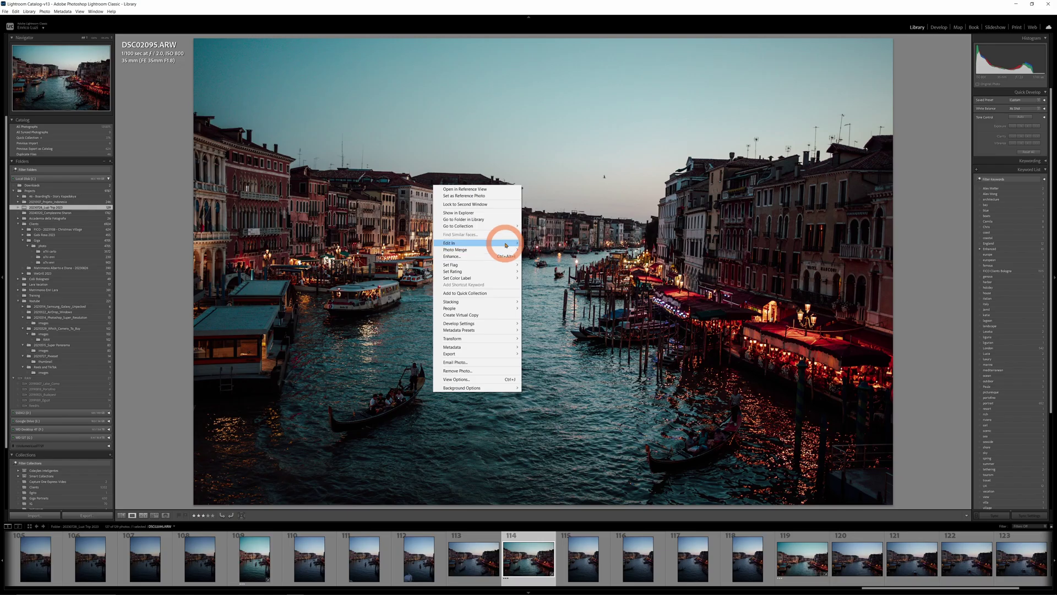
{"action": "mouse_move", "coordinate": [503, 242]}
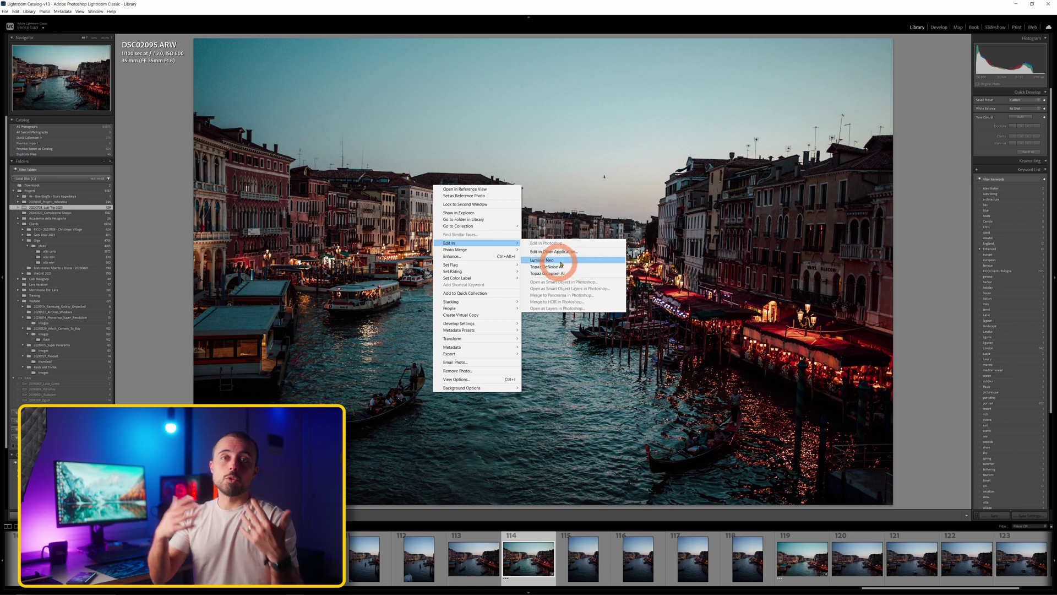
Step: Send the Venice canal photo from Lightroom to Luminar Neo as DSC02095-Edit.tif and set Accent to 56
{"action": "left_click", "coordinate": [546, 273]}
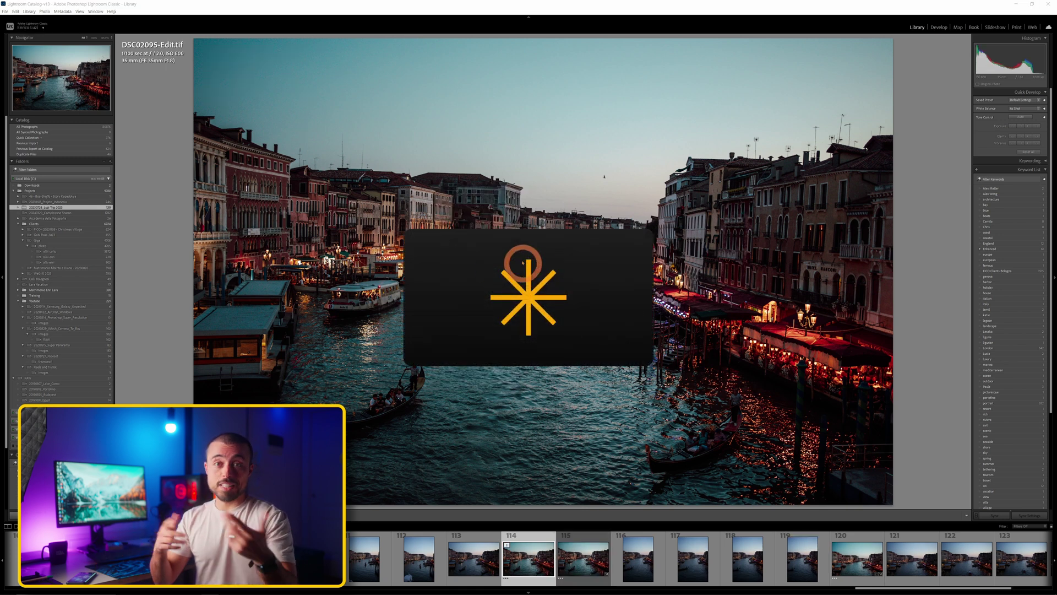
{"action": "left_click", "coordinate": [999, 134]}
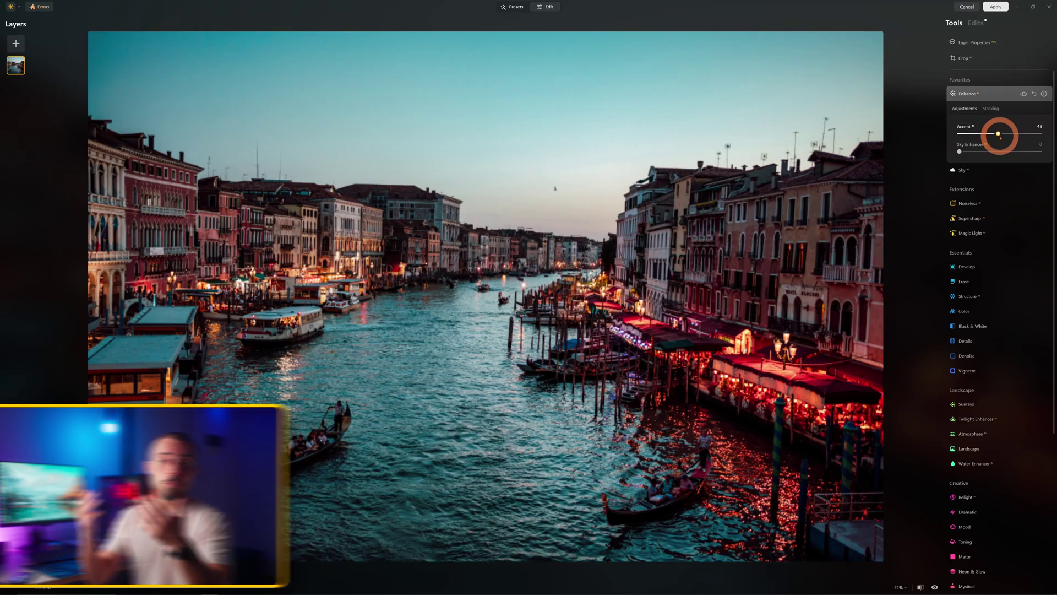
{"action": "mouse_move", "coordinate": [1001, 137]}
{"action": "left_mouse_down"}
{"action": "mouse_move", "coordinate": [1031, 138]}
{"action": "mouse_move", "coordinate": [986, 139]}
{"action": "mouse_move", "coordinate": [992, 150]}
{"action": "left_mouse_up"}
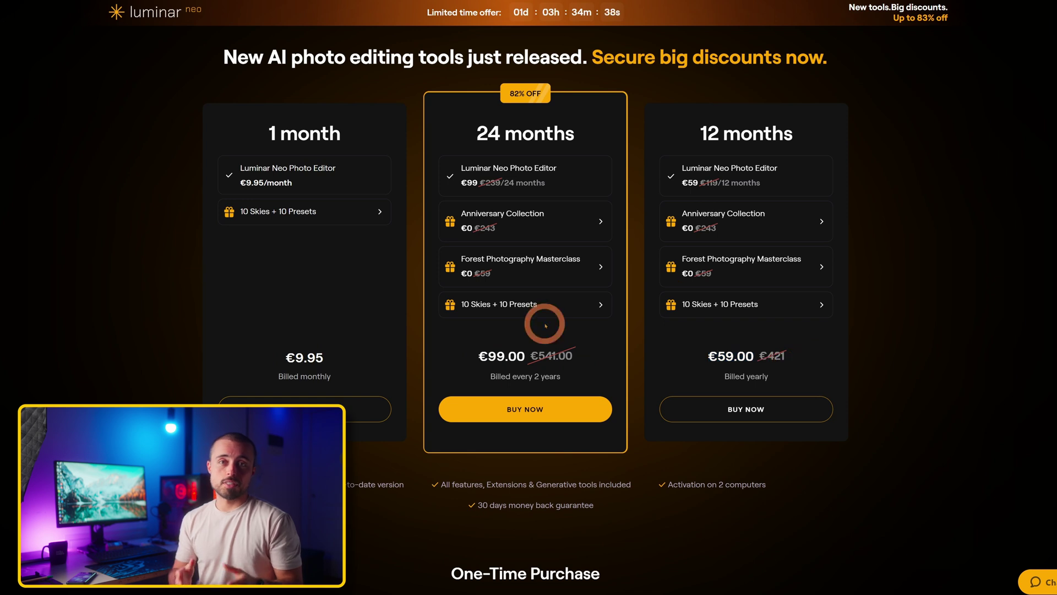
{"action": "scroll", "coordinate": [545, 325], "scroll_direction": "down", "scroll_amount": 10}
{"action": "scroll", "coordinate": [545, 325], "scroll_direction": "up", "scroll_amount": 1}
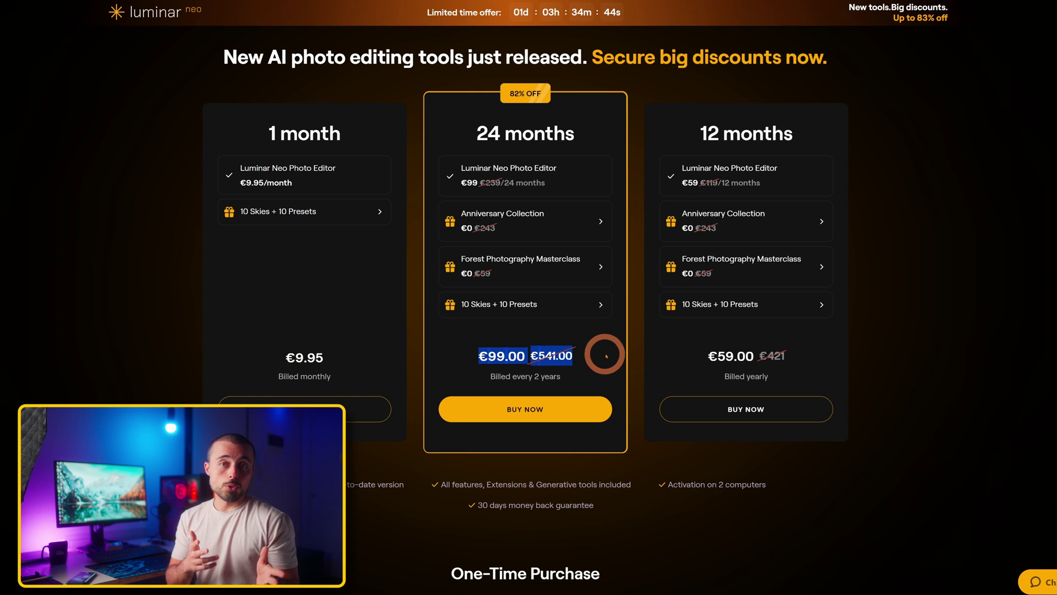
{"action": "left_click_drag", "start_coordinate": [707, 356], "coordinate": [760, 357]}
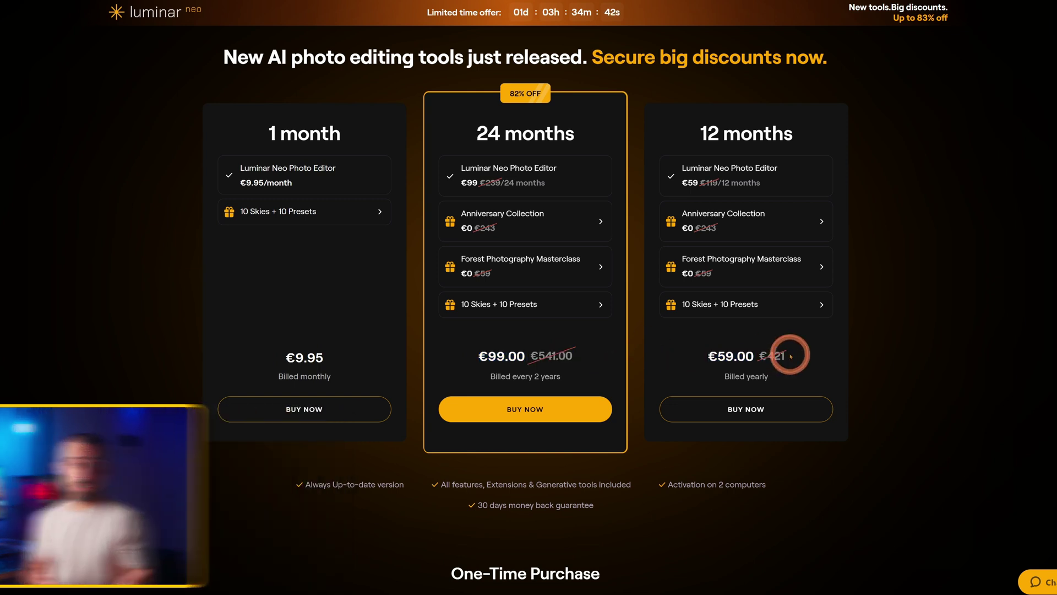